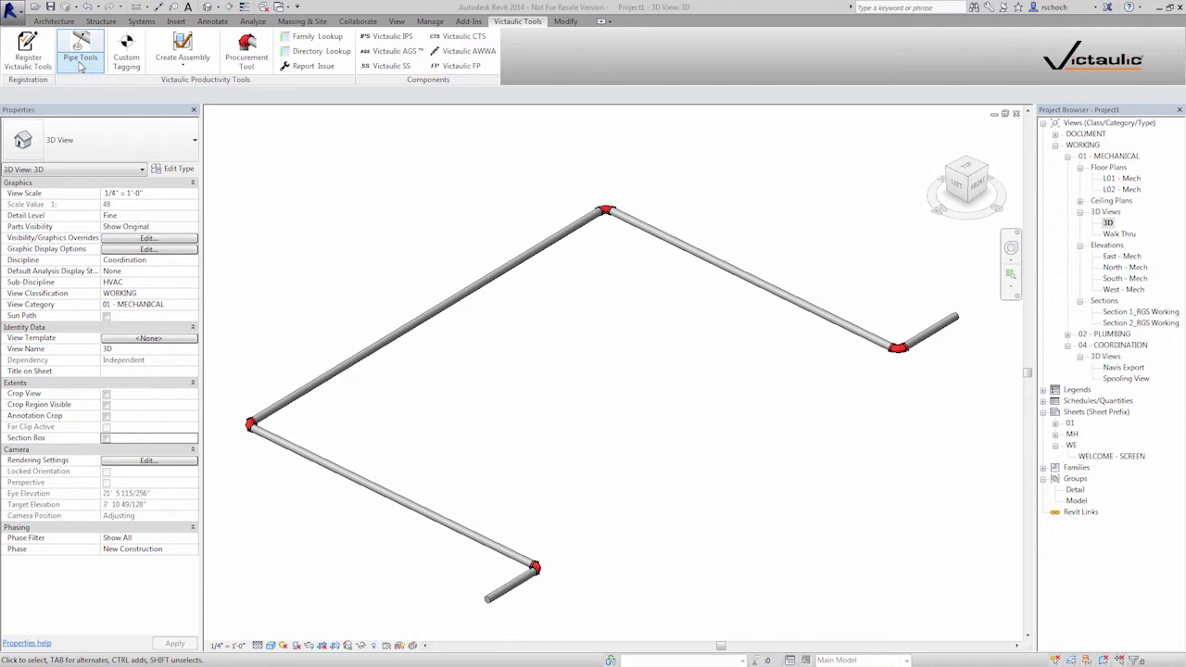
- Float the Victaulic Productivity Tools panel over the 3D pipe view and show its pipe tools options
left_click_drag(104, 81, 284, 169)
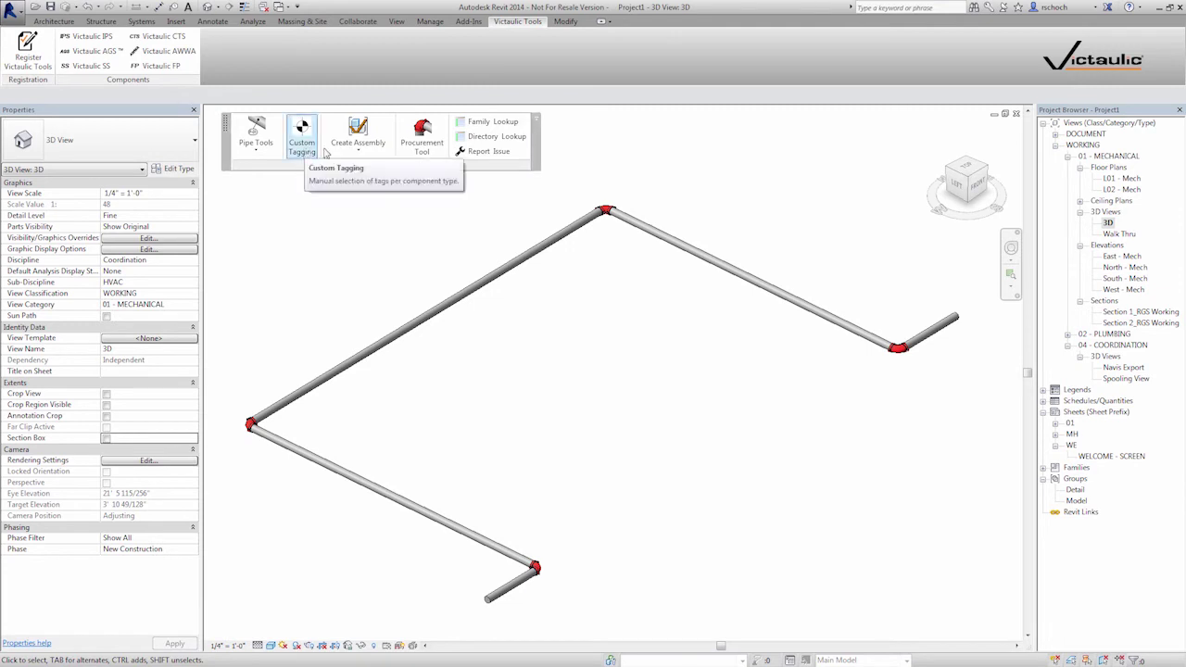
left_click(257, 154)
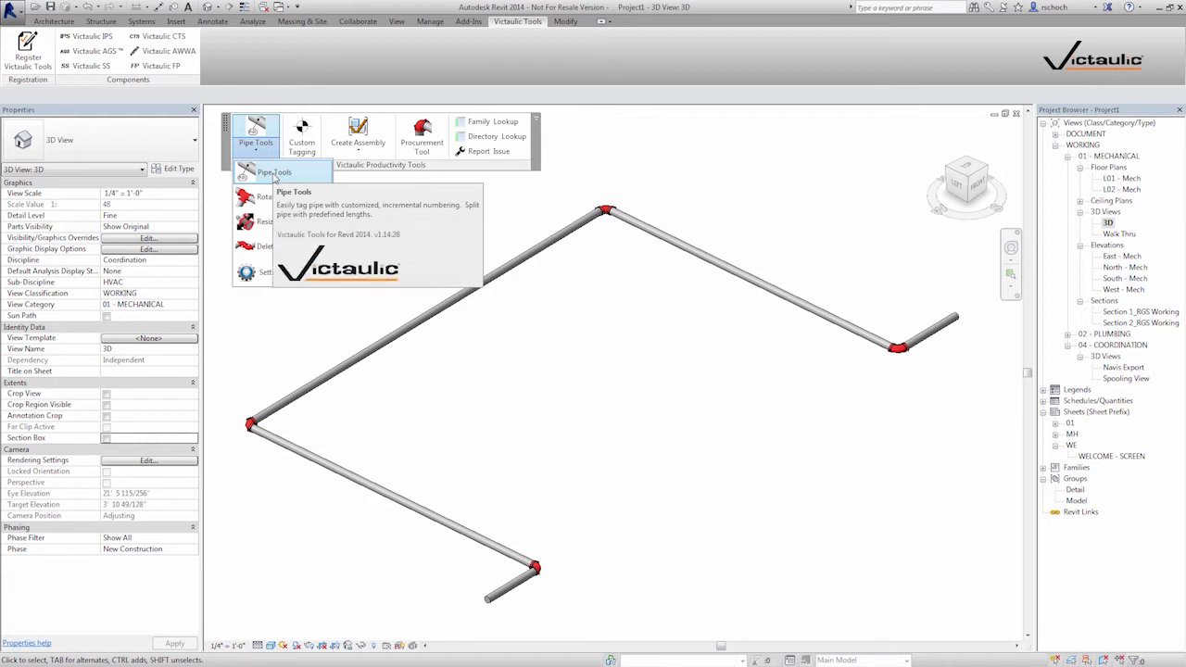
left_click(273, 174)
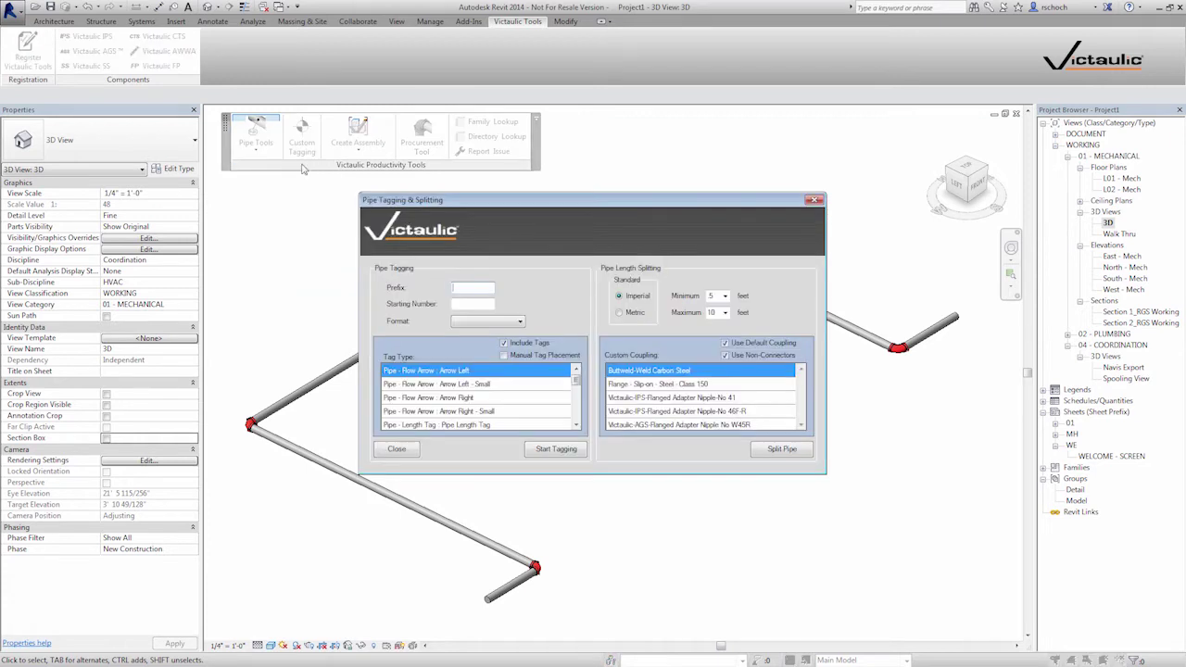
mouse_move(449, 206)
left_mouse_down()
mouse_move(468, 198)
mouse_move(444, 220)
left_mouse_up()
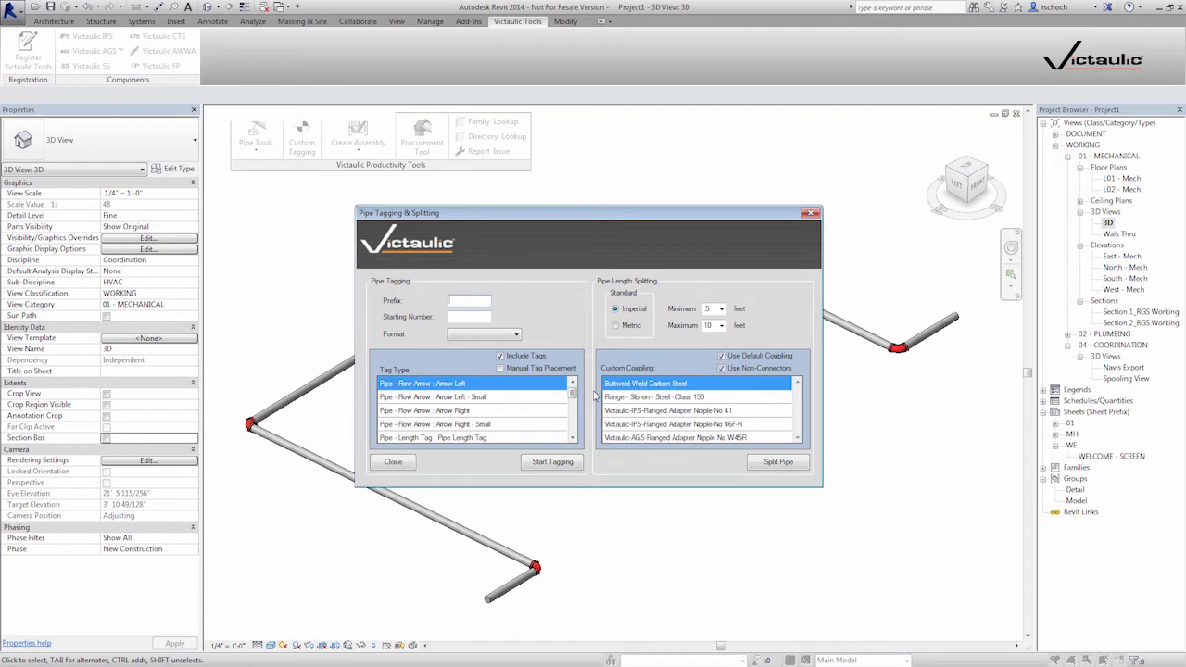
left_click(389, 465)
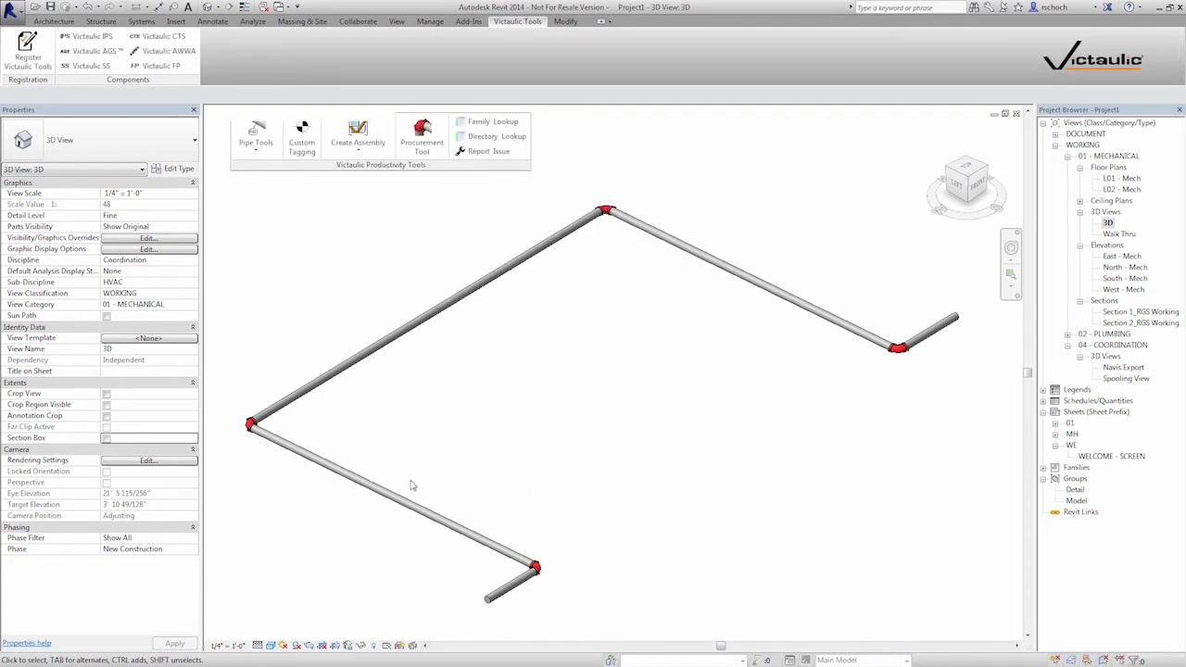
left_click(349, 374)
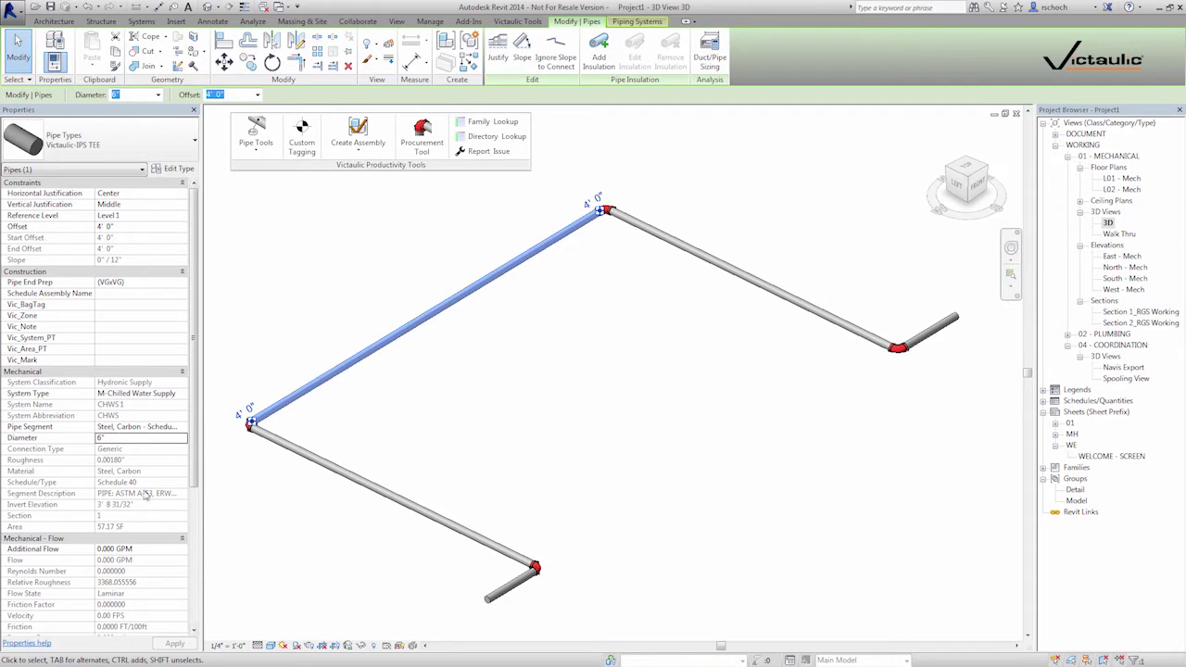
scroll(188, 516, "down", 5)
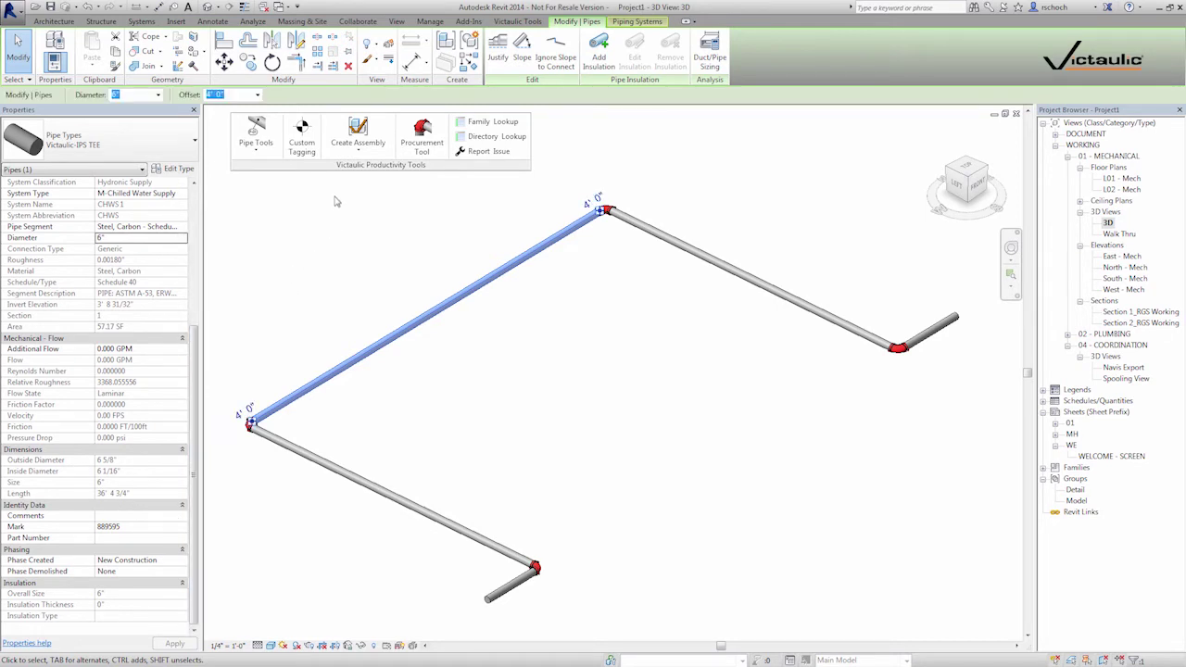
- Include non-connector pipes and start splitting with Imperial 5–10 foot length limits
left_click(325, 238)
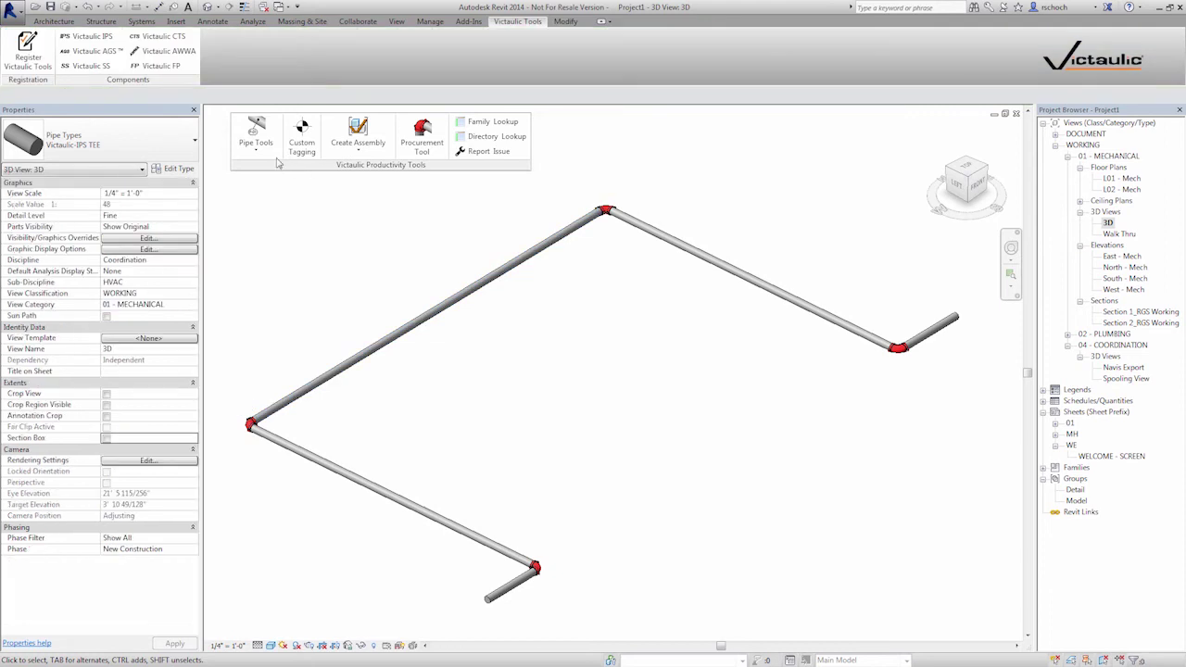
left_click(256, 129)
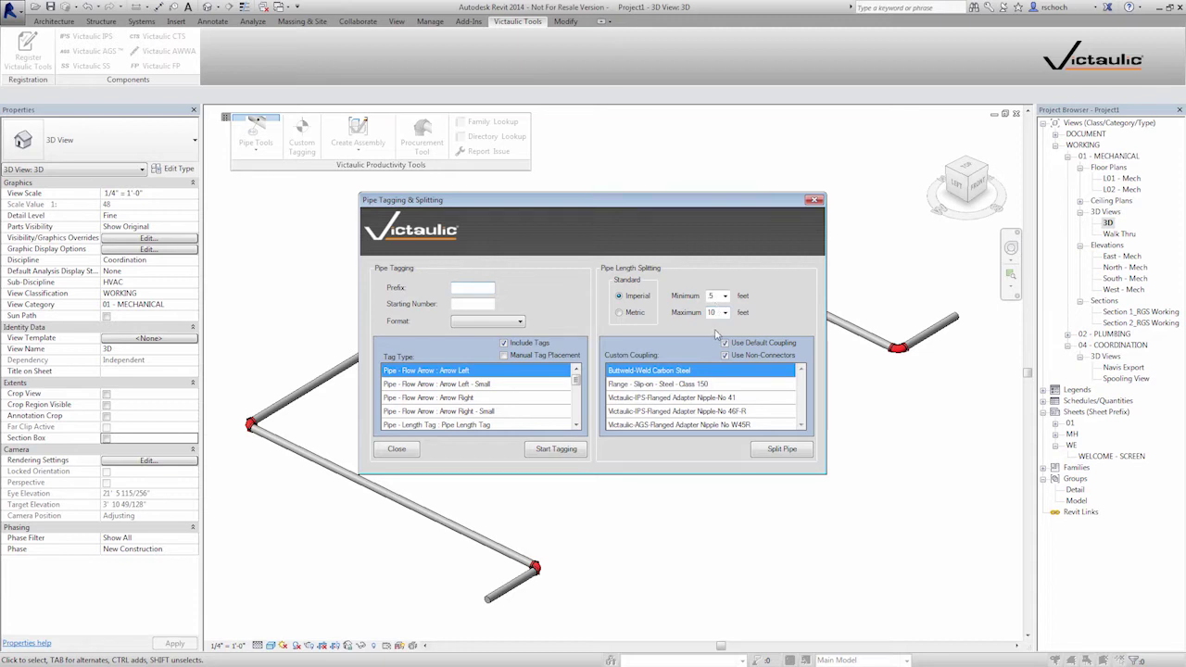
left_click(726, 356)
left_click(781, 450)
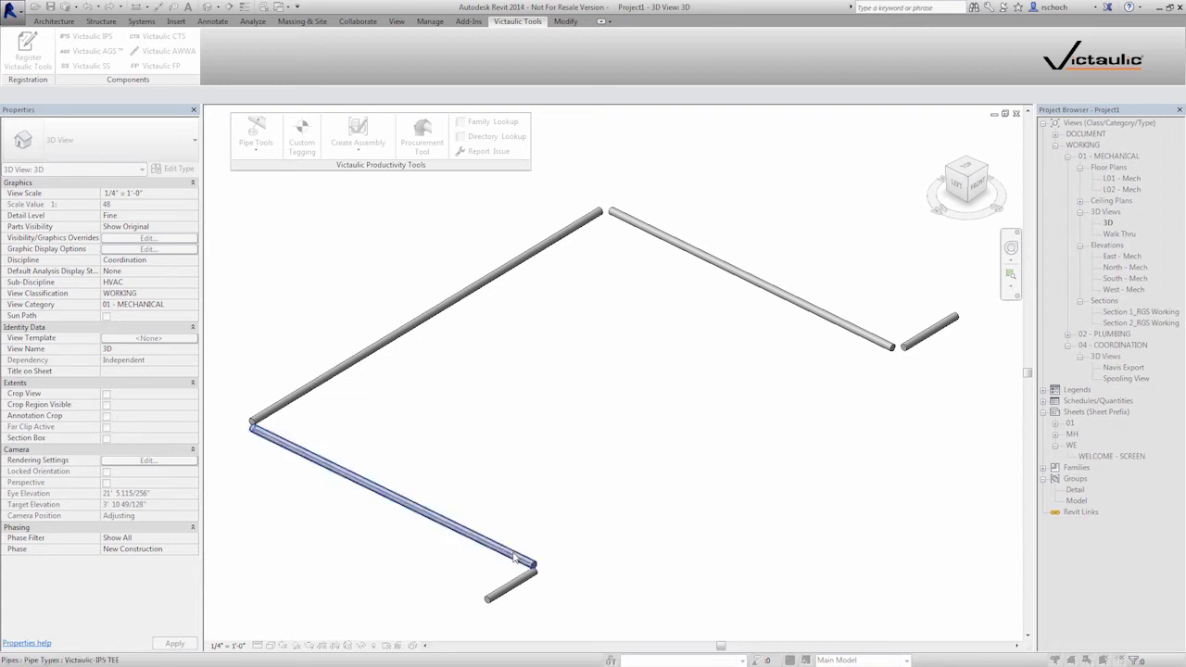
- Pick the lower, upper-left and long upper-right pipes to split them into shorter segments
left_click(514, 555)
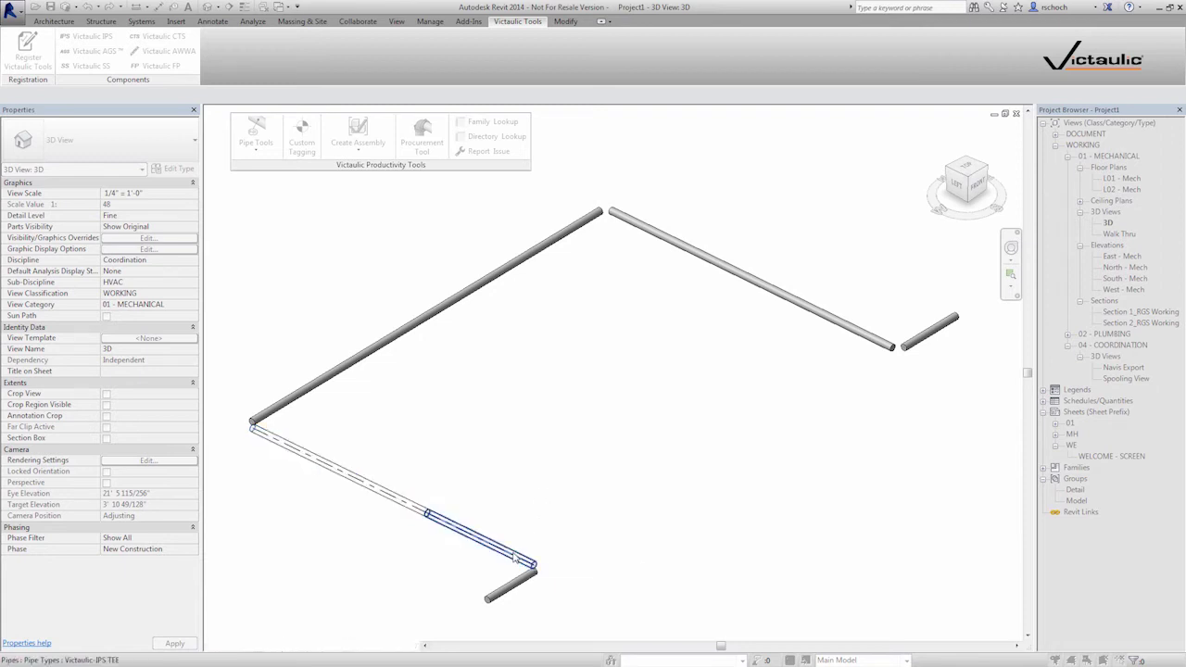
left_click(454, 530)
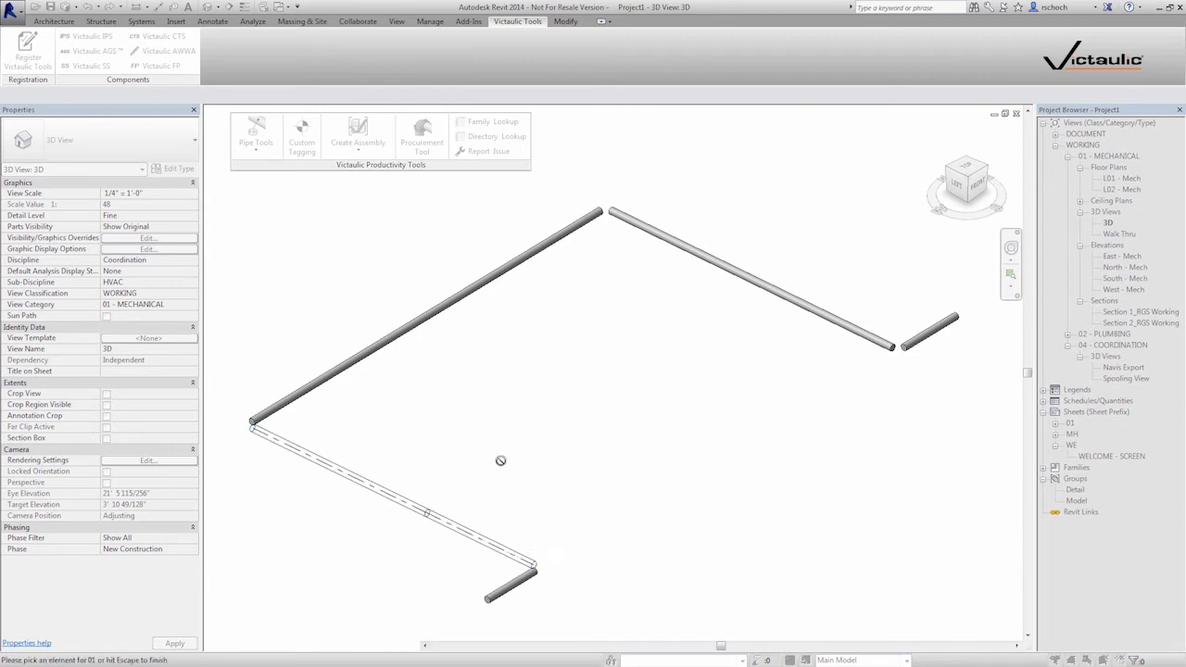
left_click(286, 451)
left_click(284, 414)
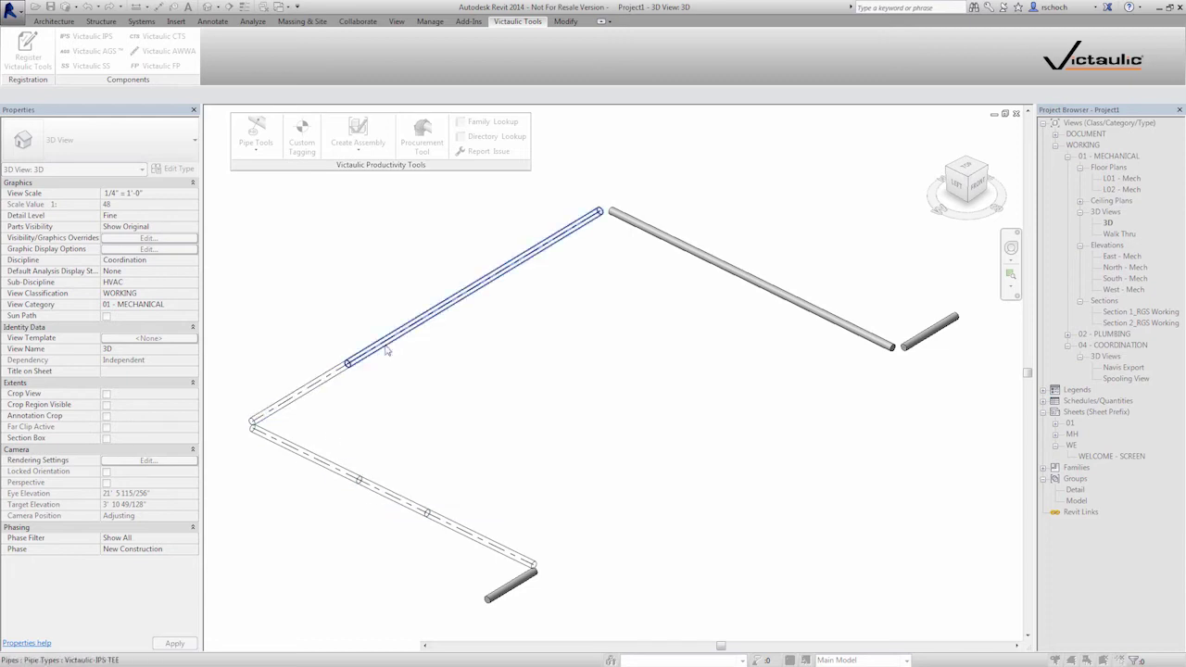
left_click(484, 293)
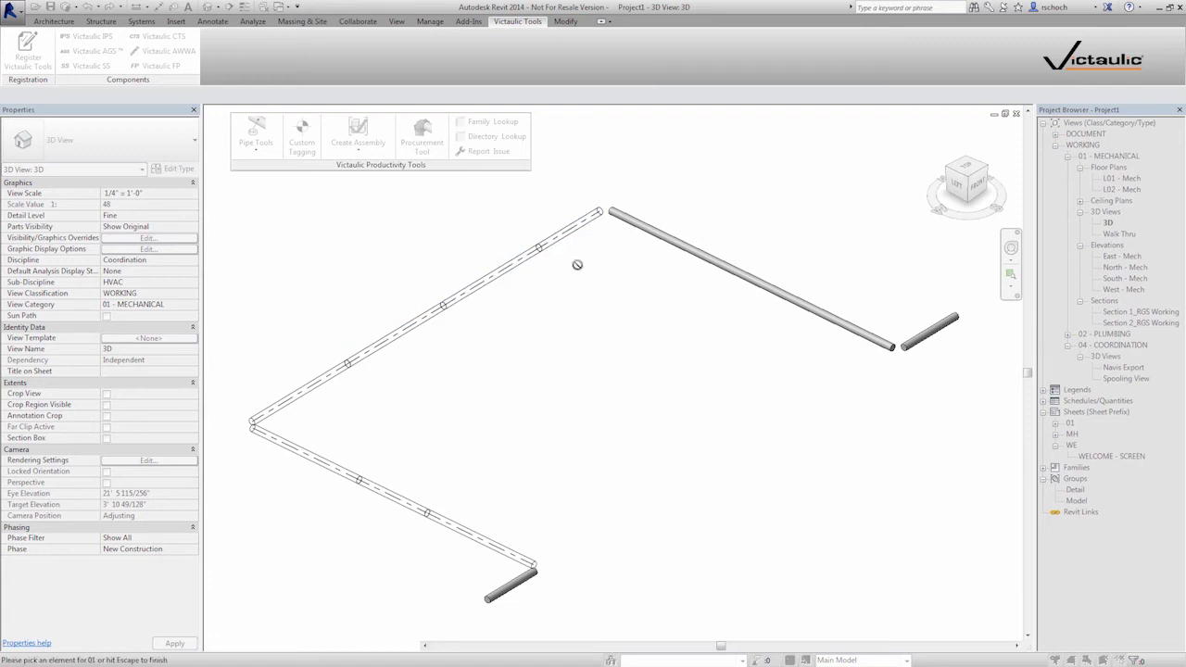
left_click(584, 223)
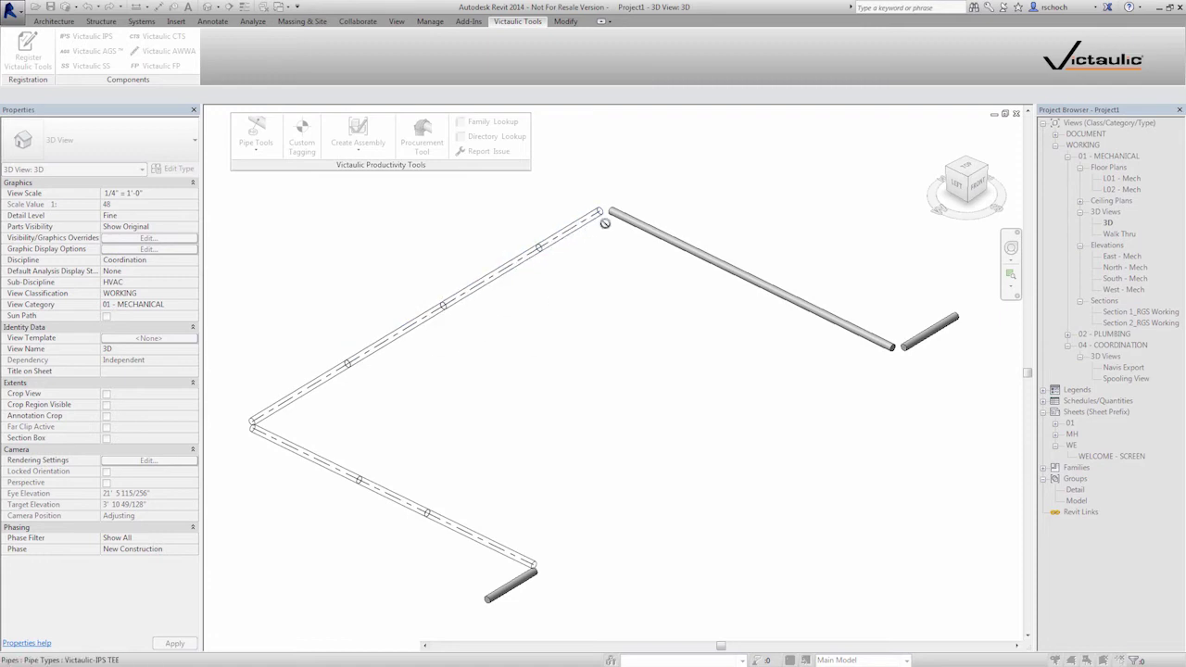
left_click(619, 222)
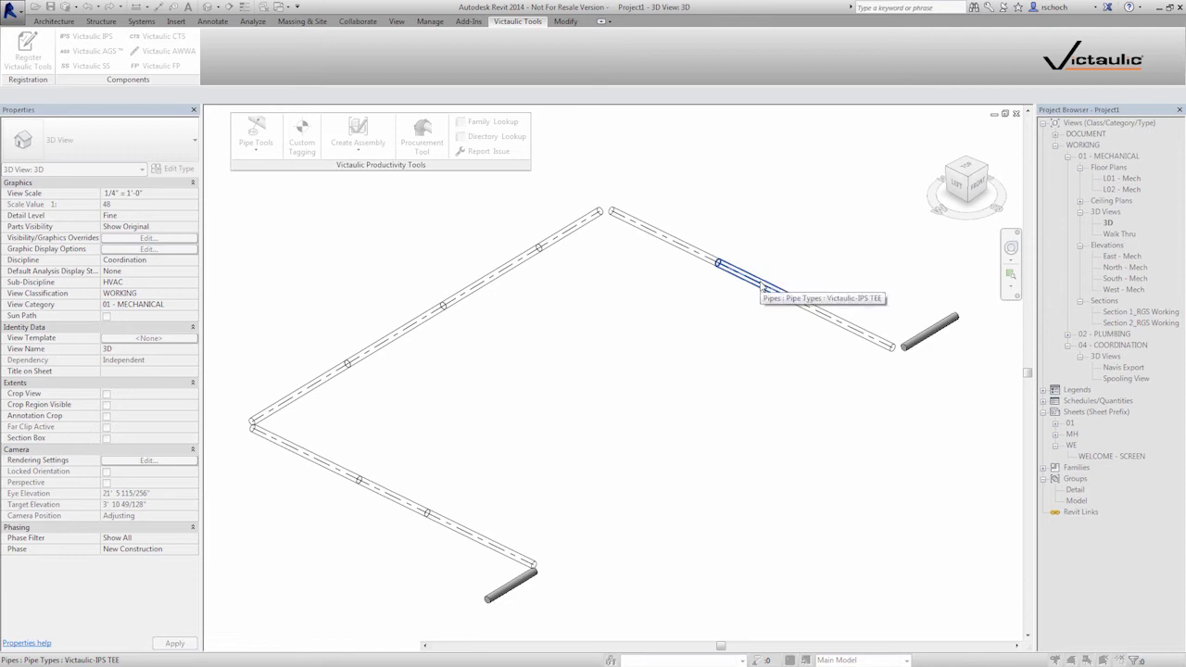
right_click(560, 335)
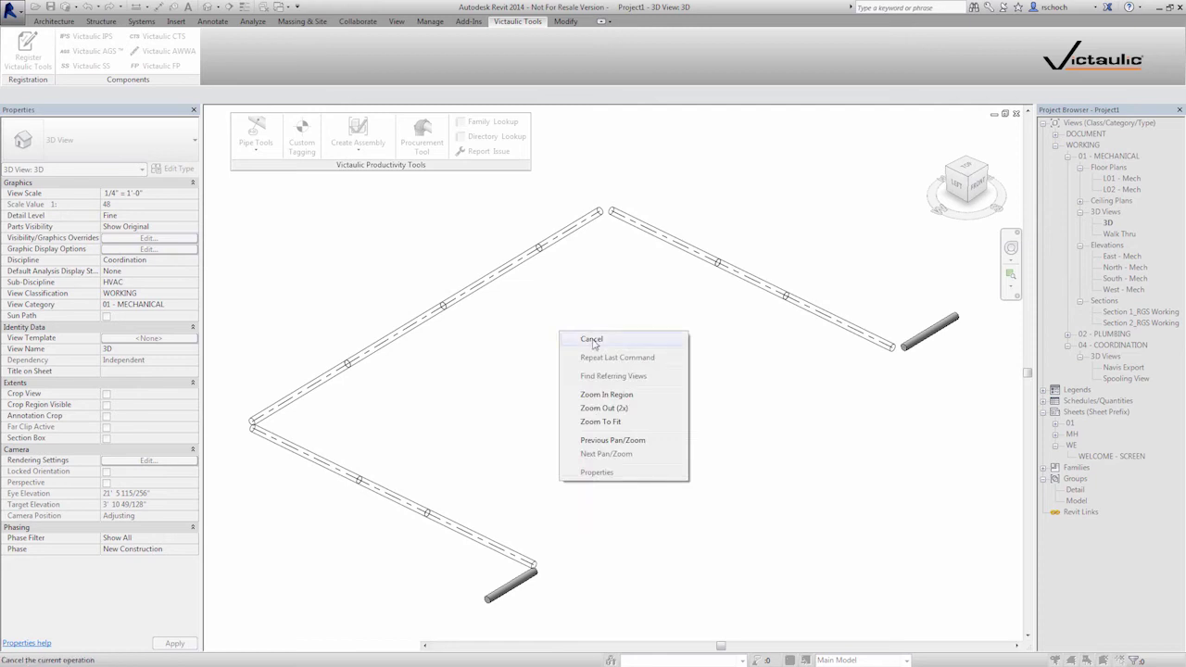
- Finish splitting, close the dialog, and confirm a split pipe's Length is 10'
left_click(592, 340)
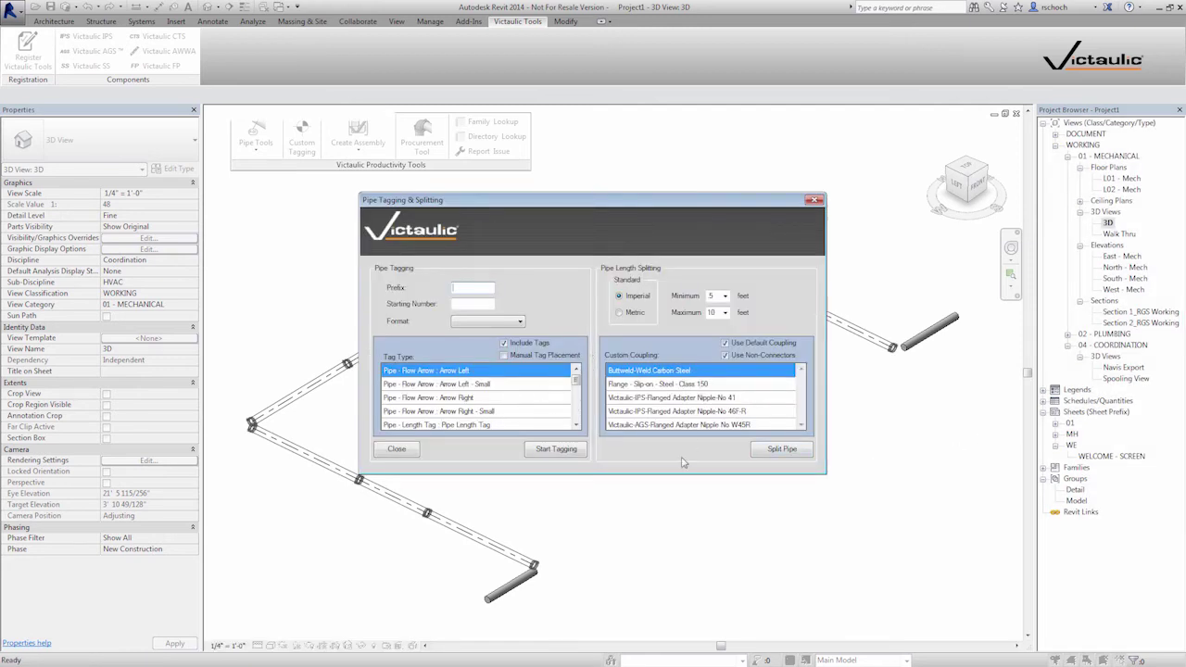
left_click(396, 449)
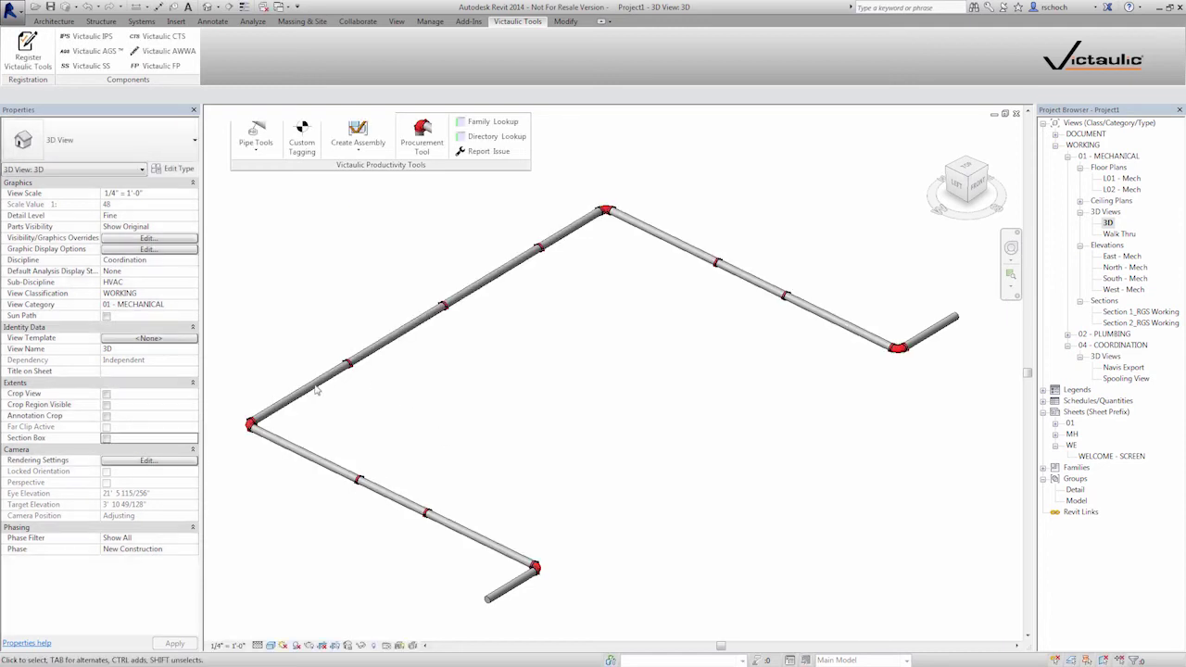
left_click(336, 372)
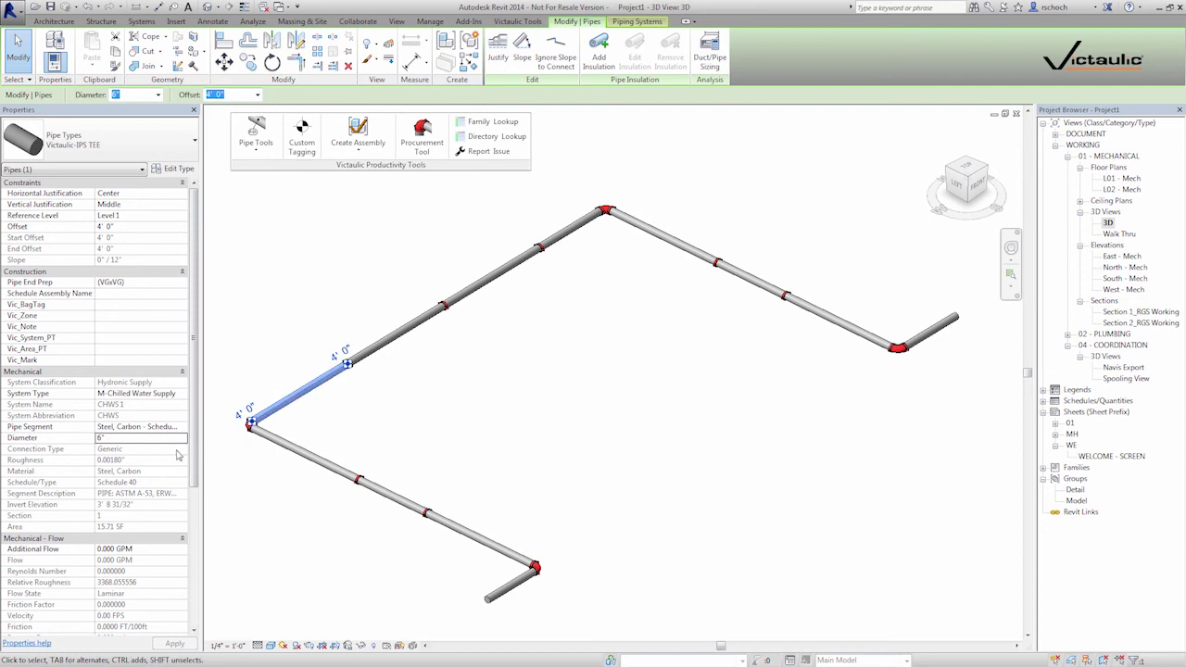
left_click_drag(192, 454, 181, 585)
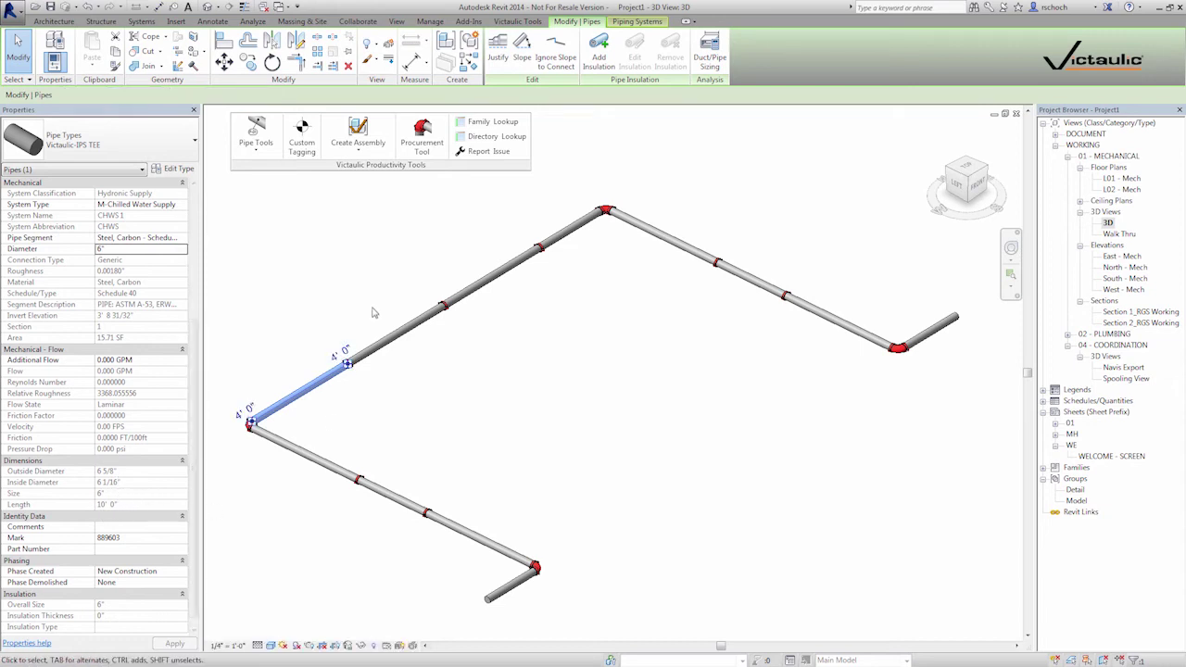
- Save the 3D view's orientation and lock the view
left_click(533, 334)
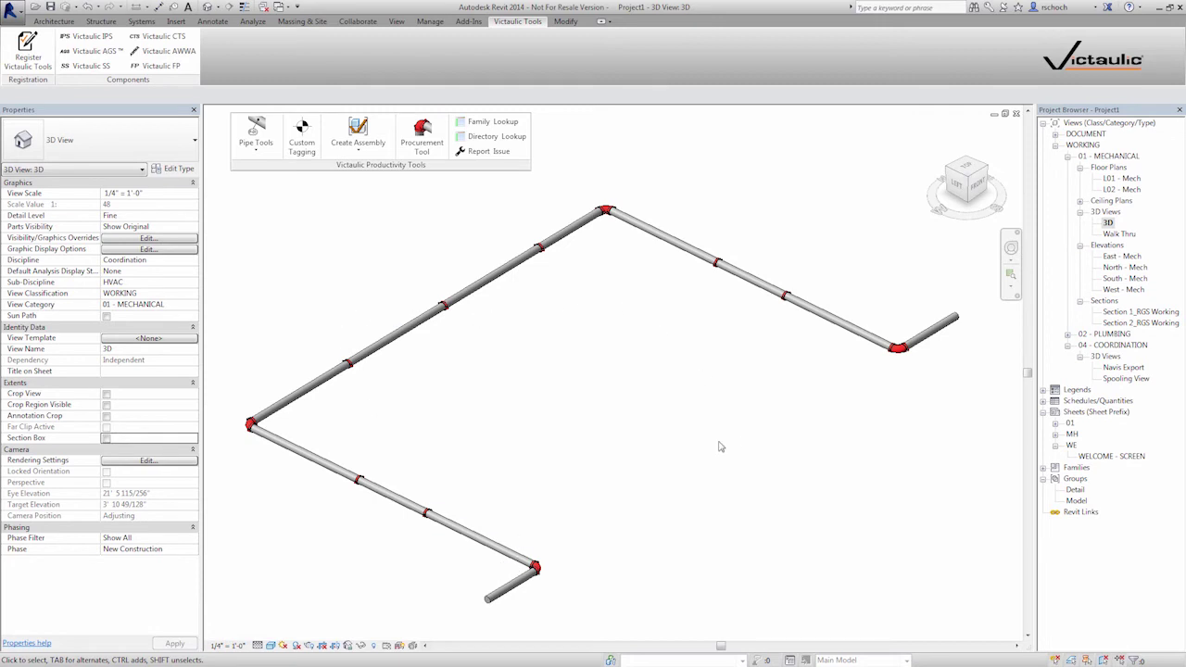
left_click(348, 646)
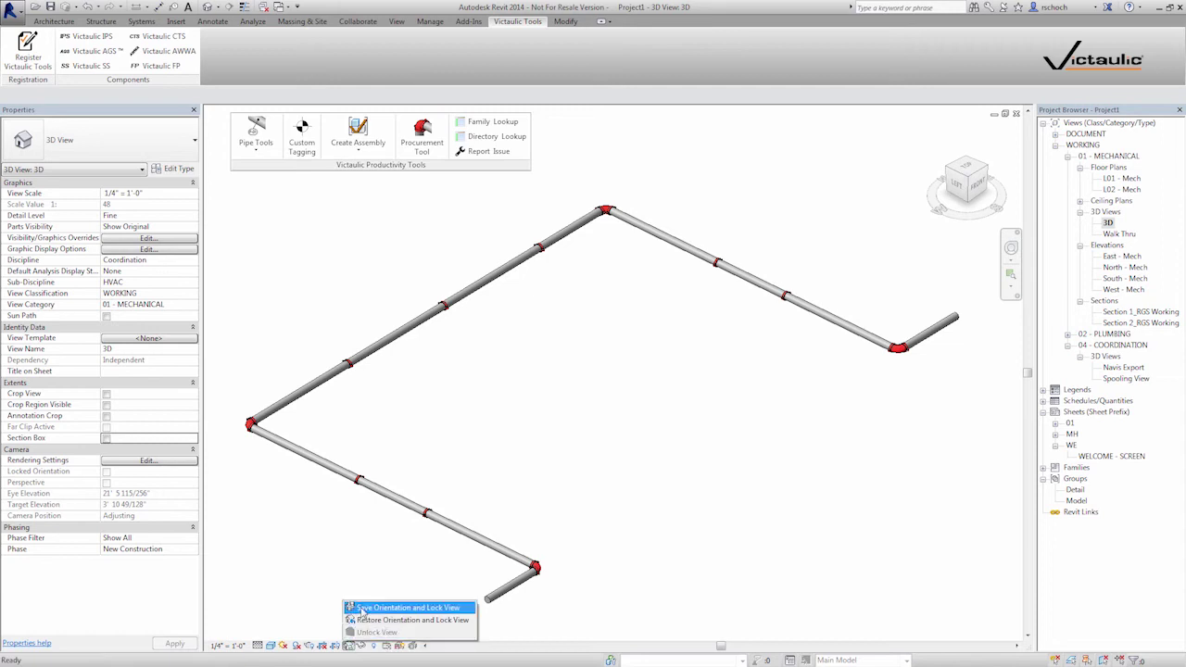
left_click(362, 609)
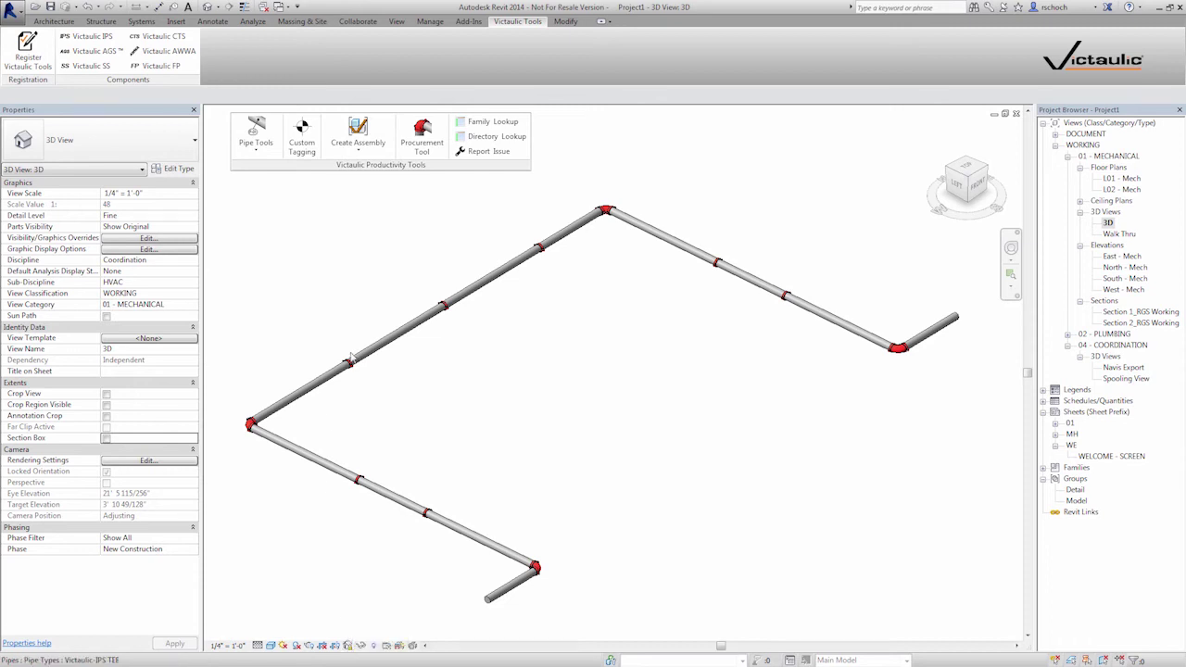
- Bring up the Pipe Tagging & Splitting dialog from Pipe Tools and expand its Format list
left_click(255, 130)
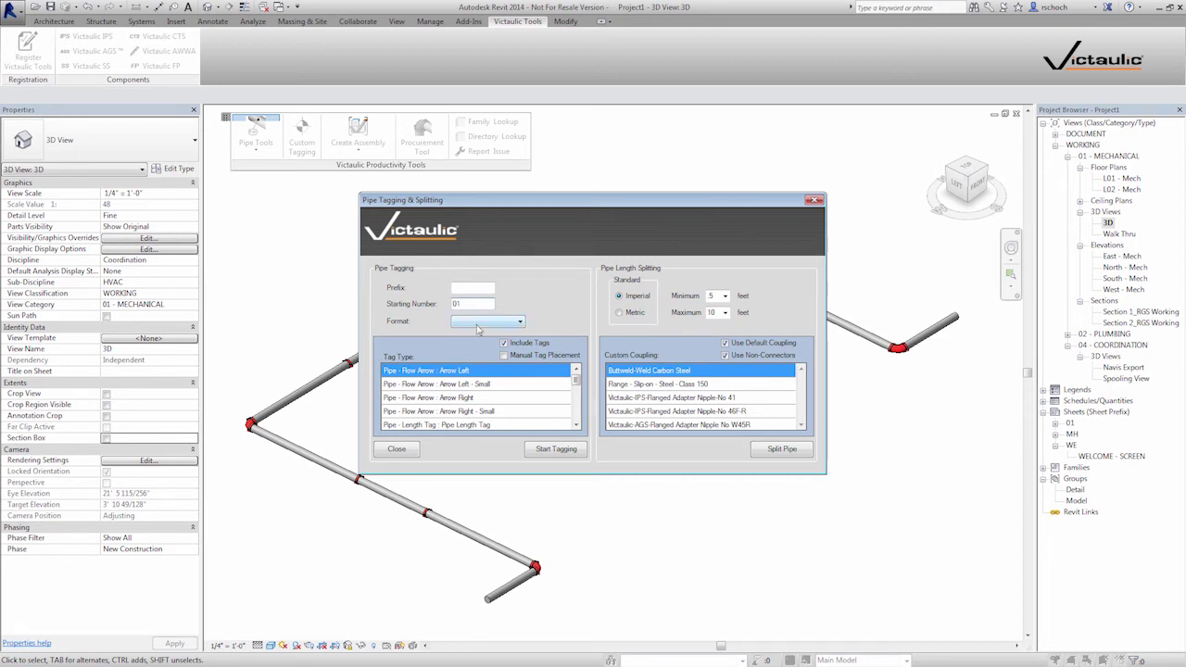
left_click(477, 322)
- Set Format 00 and tag type Pipe - Pill Mark Tag_VIC : 3 Characters, then start tagging
left_click(466, 346)
left_click(573, 403)
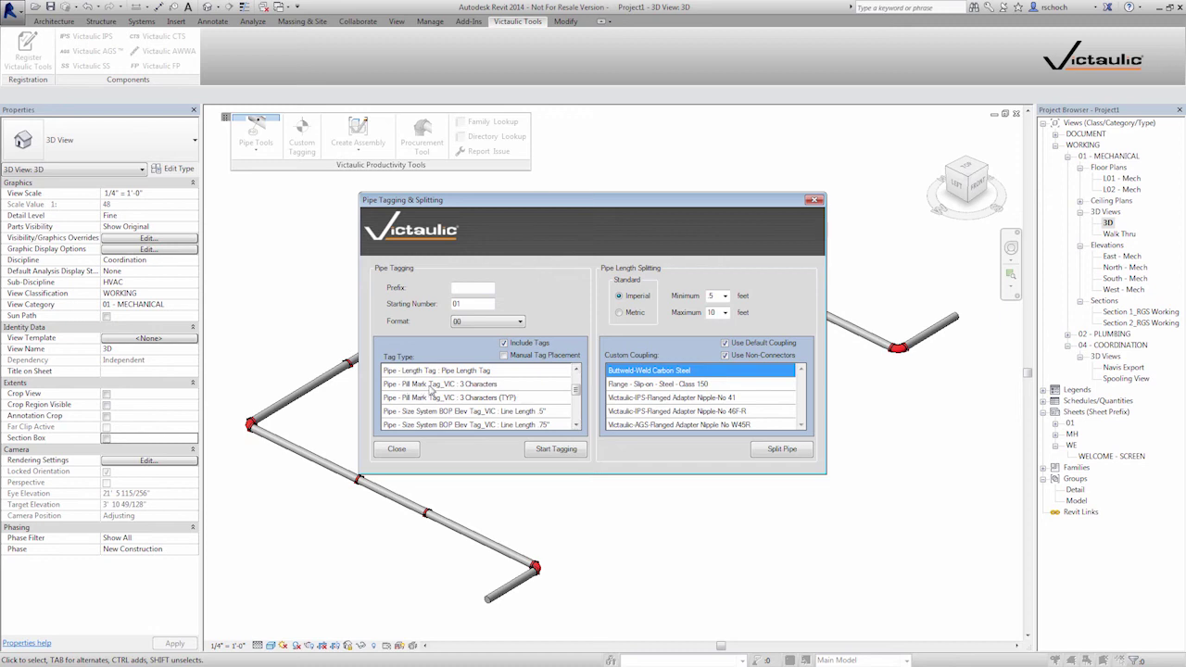
left_click(429, 386)
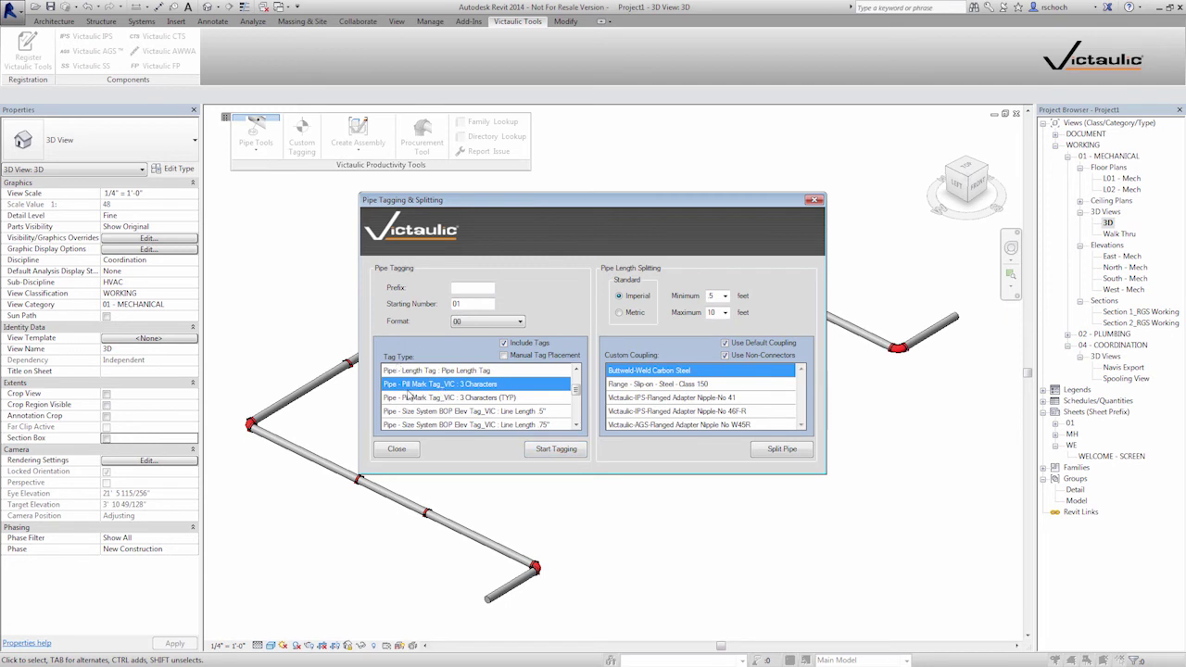
left_click(550, 451)
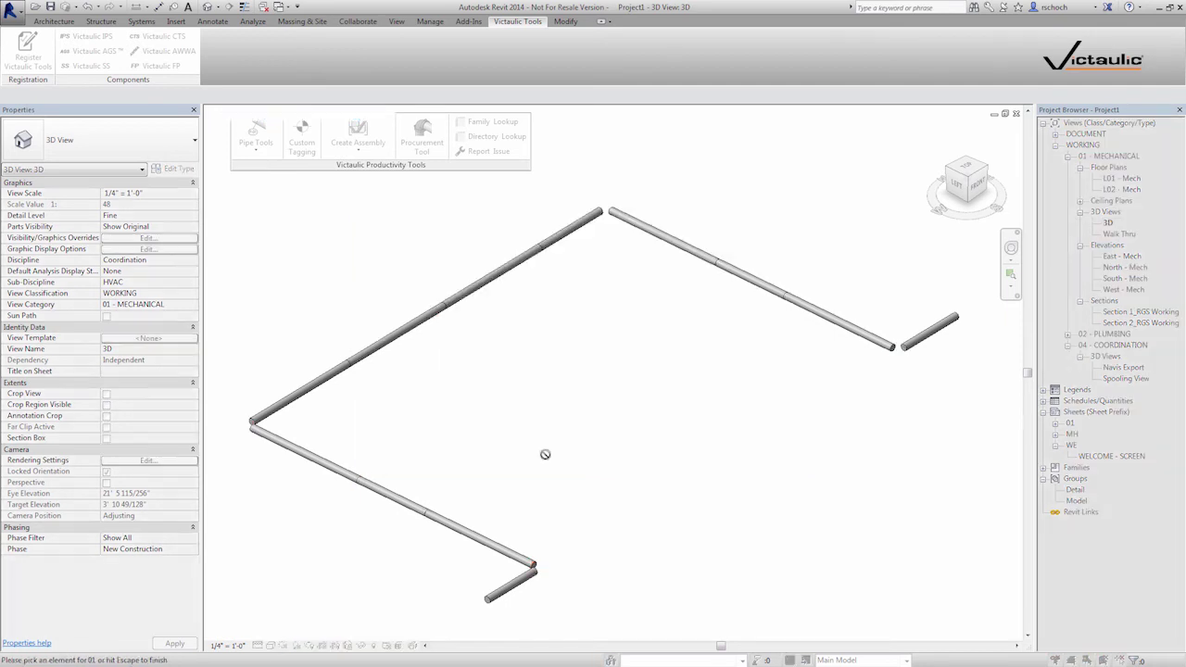
- Tag pipe segments 01 through 06, from the short end pipe past the lower corner
left_click(507, 593)
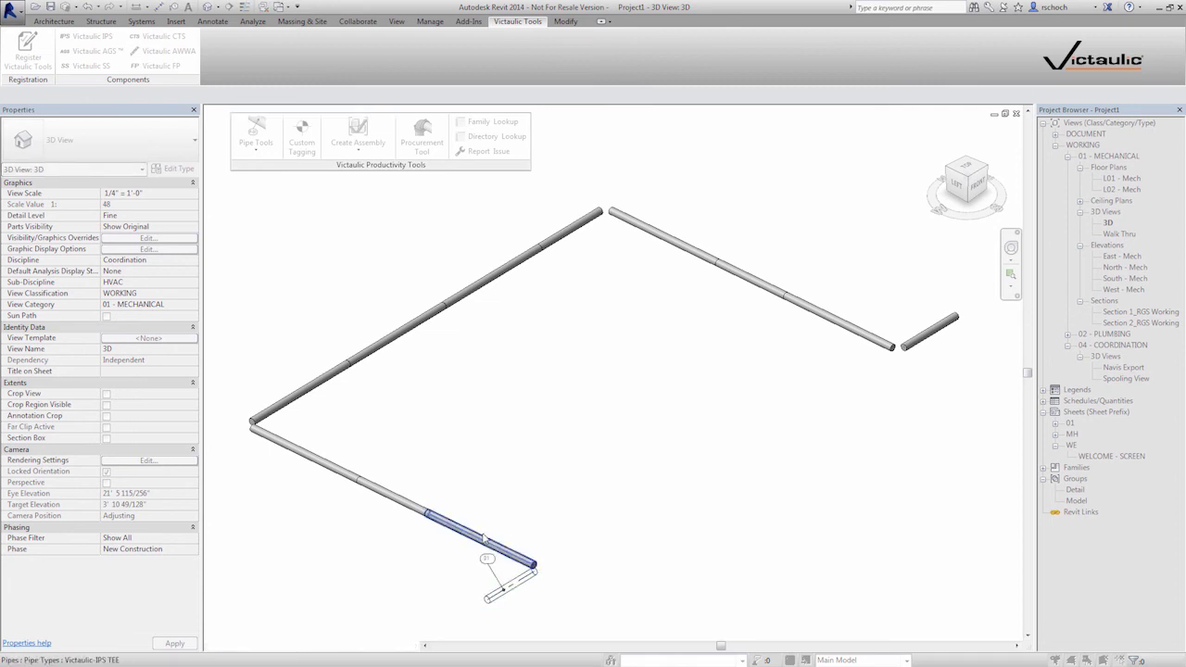
left_click(482, 537)
left_click(394, 497)
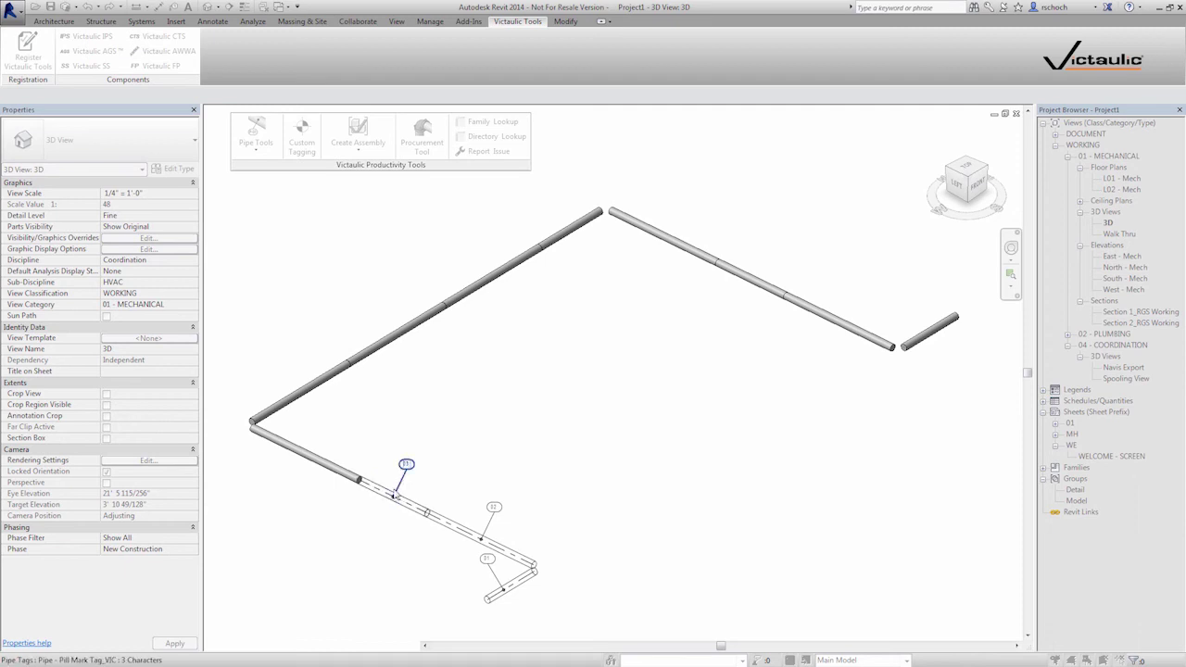
left_click(332, 465)
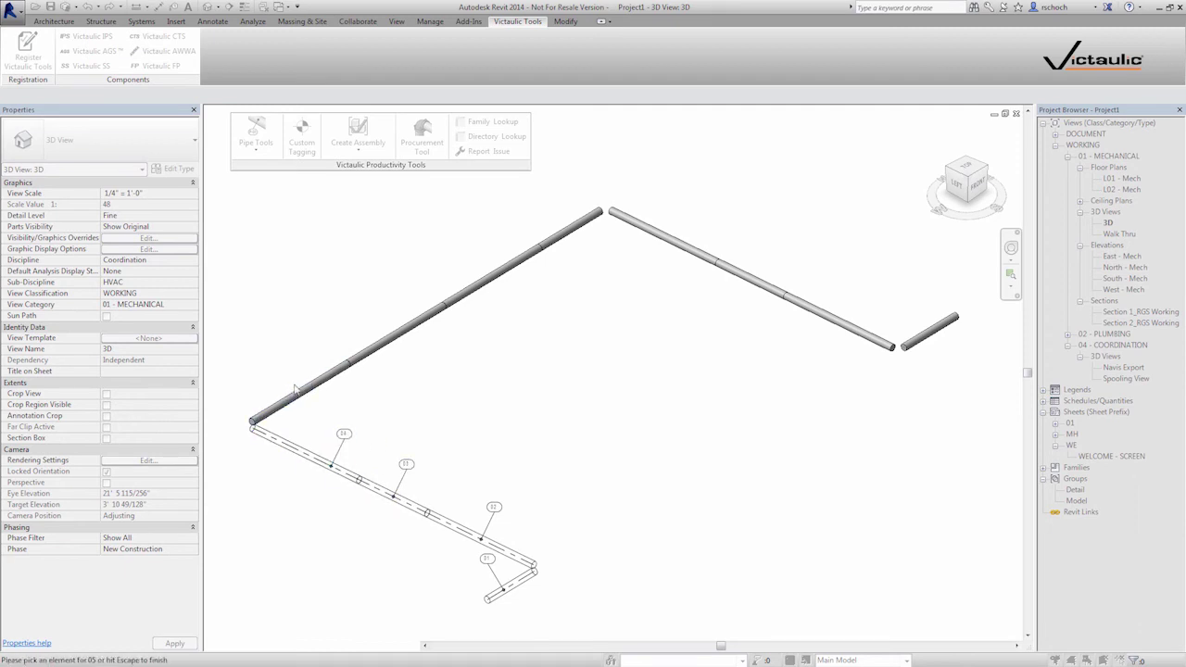
left_click(293, 392)
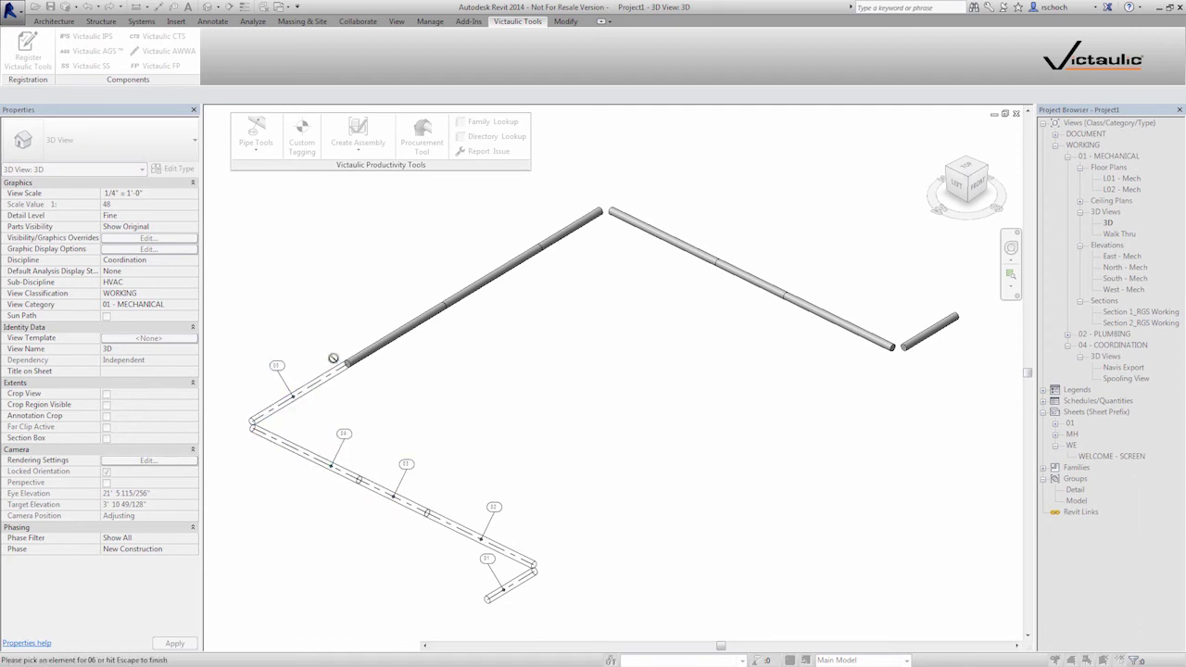
left_click(398, 334)
scroll(482, 283, "up", 3)
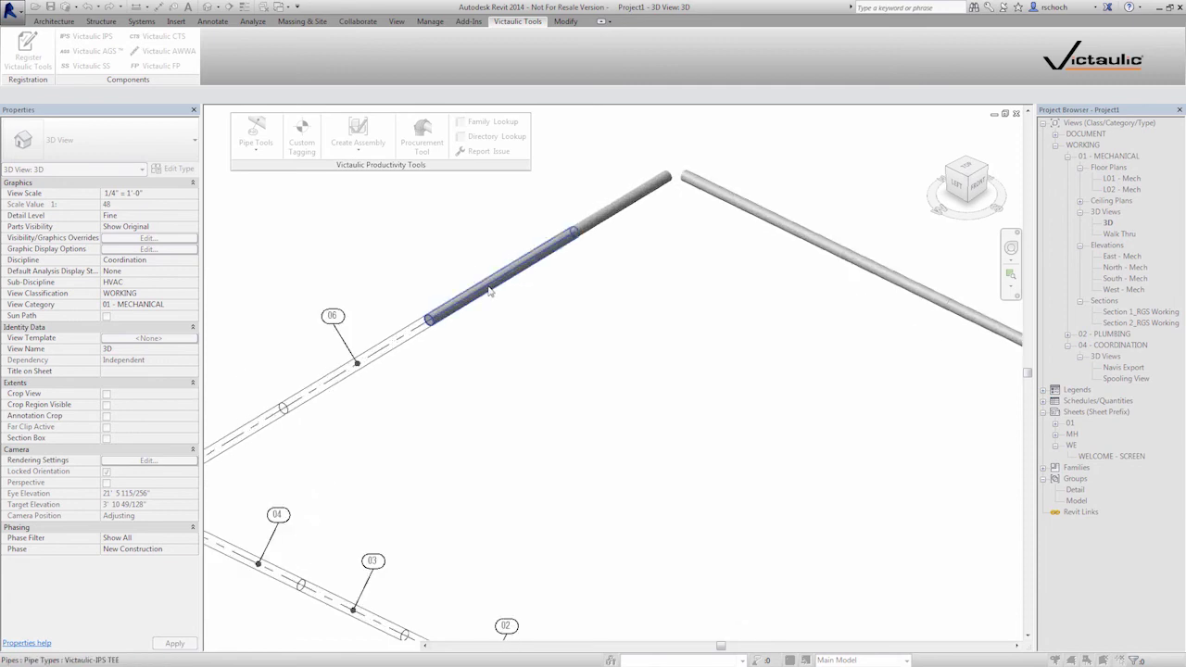
- Tag segments 07 through 12 over the top corner to the far end, then stop tagging
left_click(490, 290)
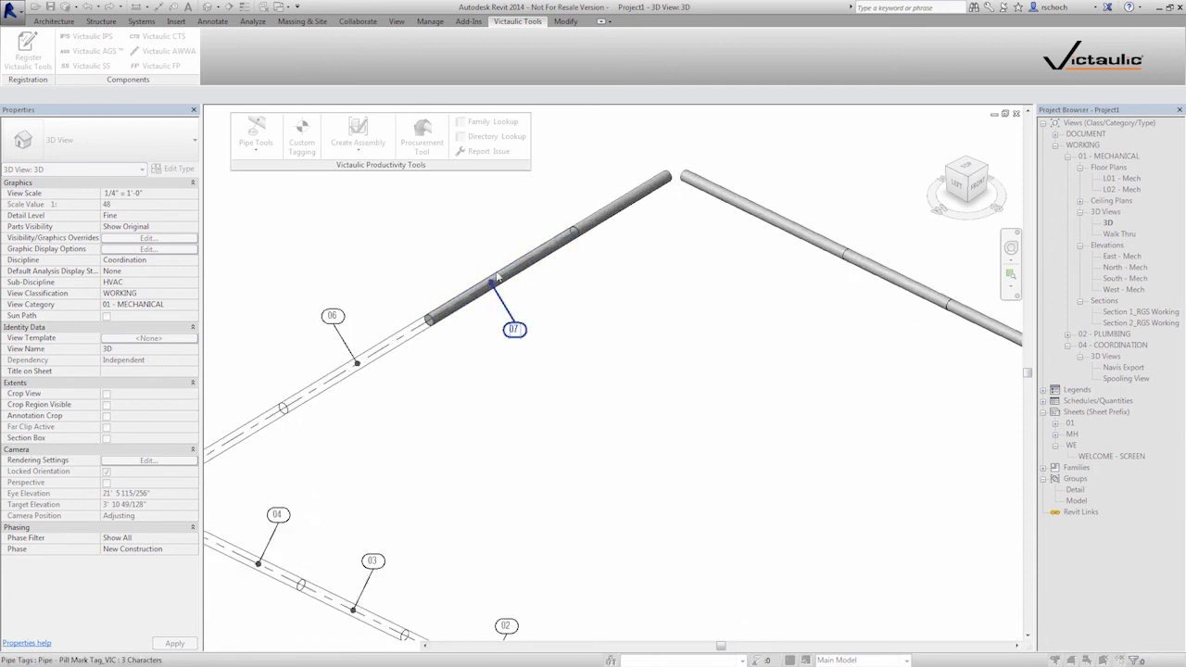
left_click(627, 188)
left_click(745, 204)
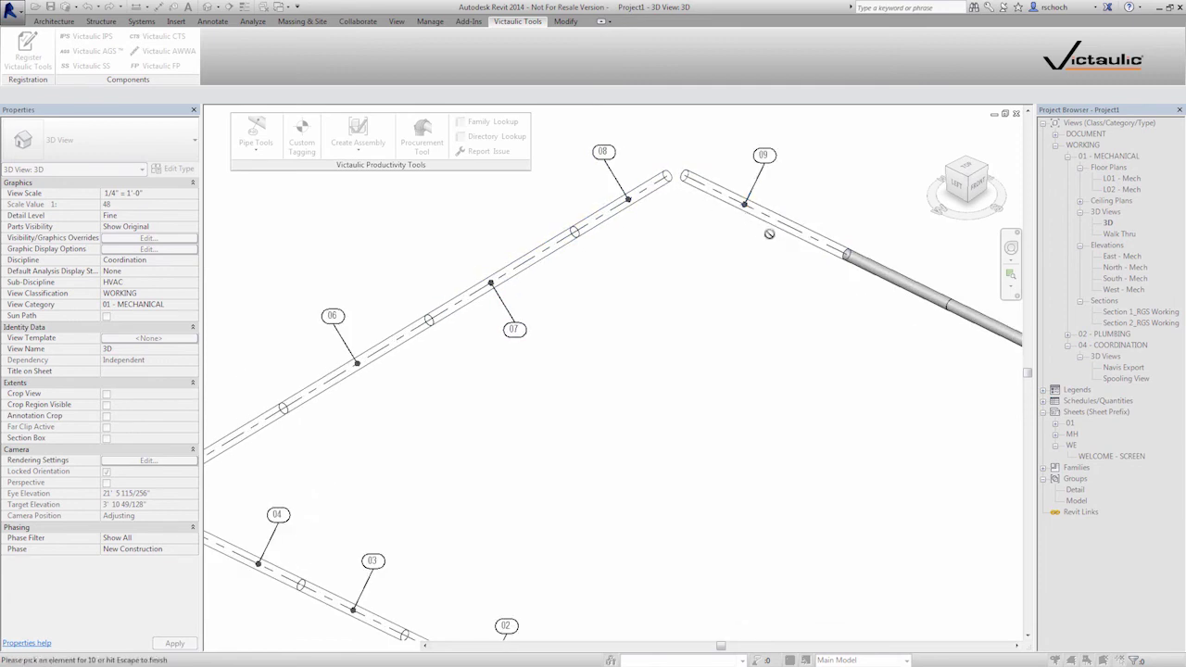
left_click(897, 285)
scroll(764, 324, "down", 4)
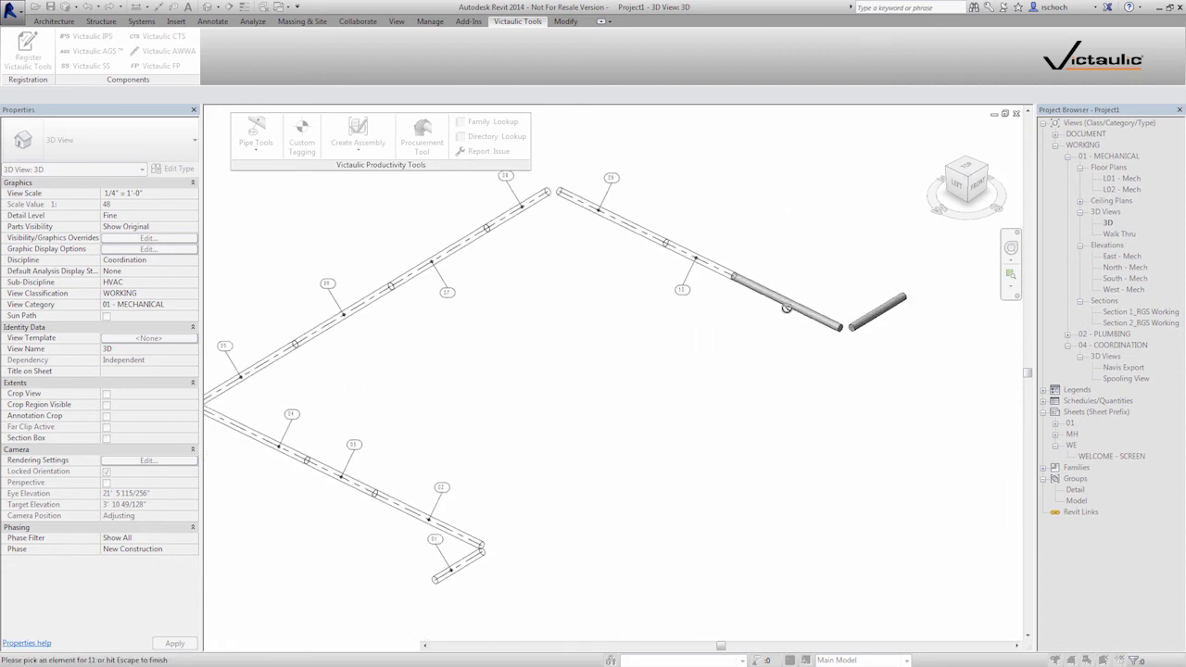
left_click(786, 308)
left_click(880, 315)
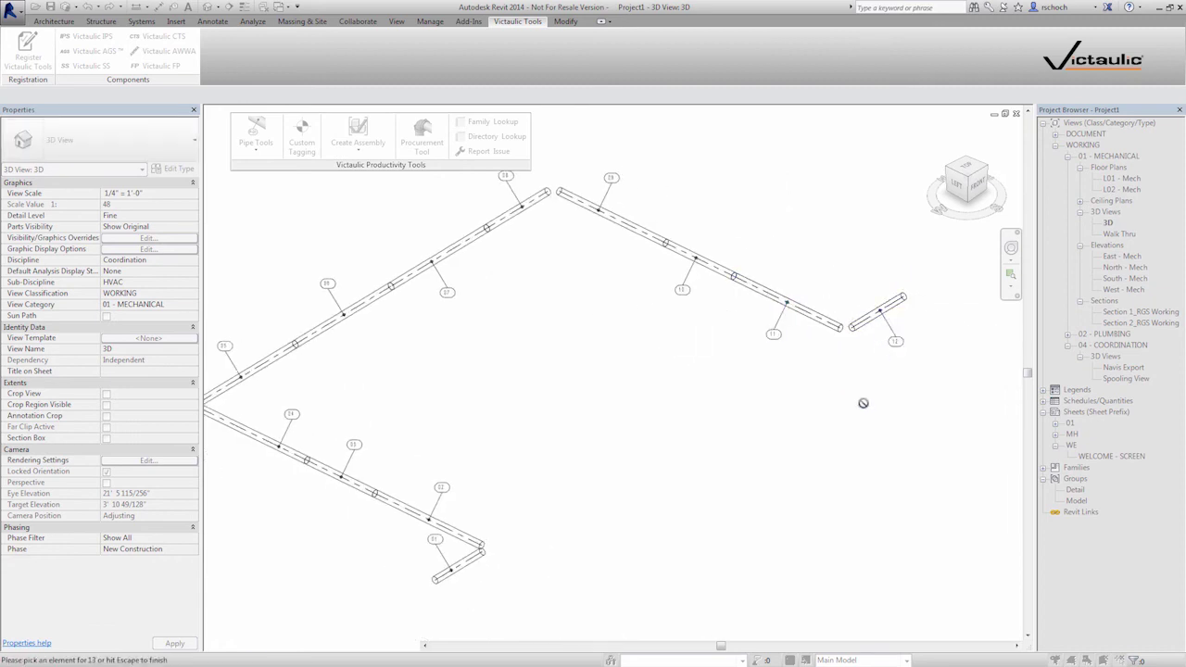
scroll(863, 403, "down", 2)
scroll(755, 414, "up", 2)
right_click(745, 434)
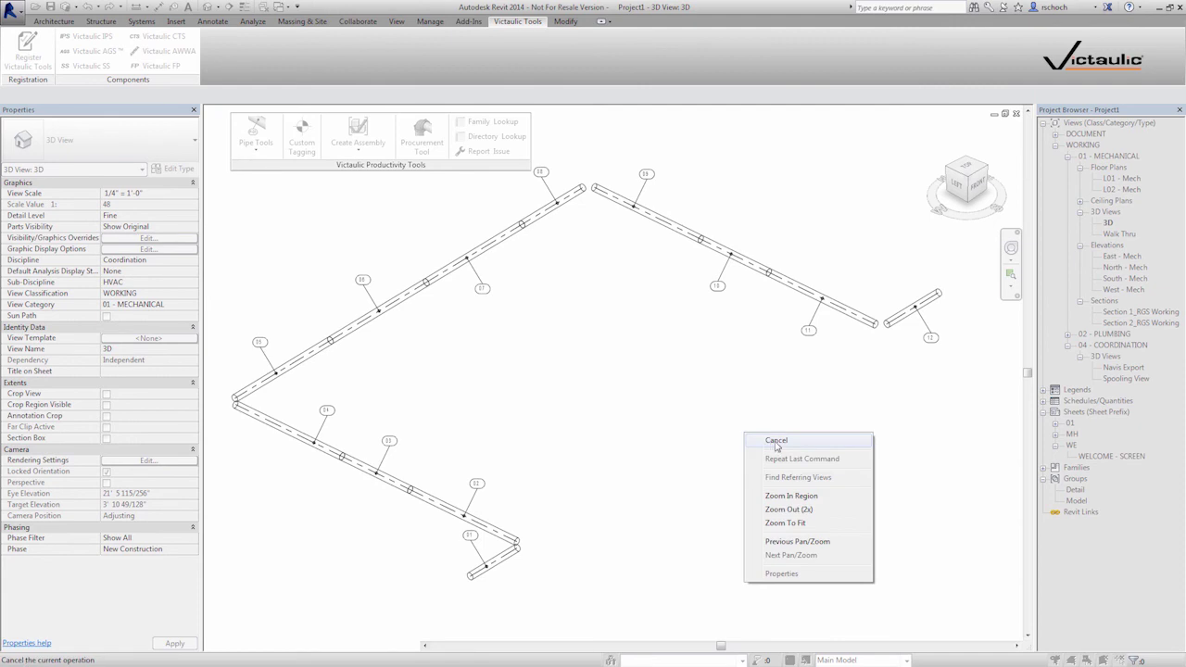
left_click(777, 442)
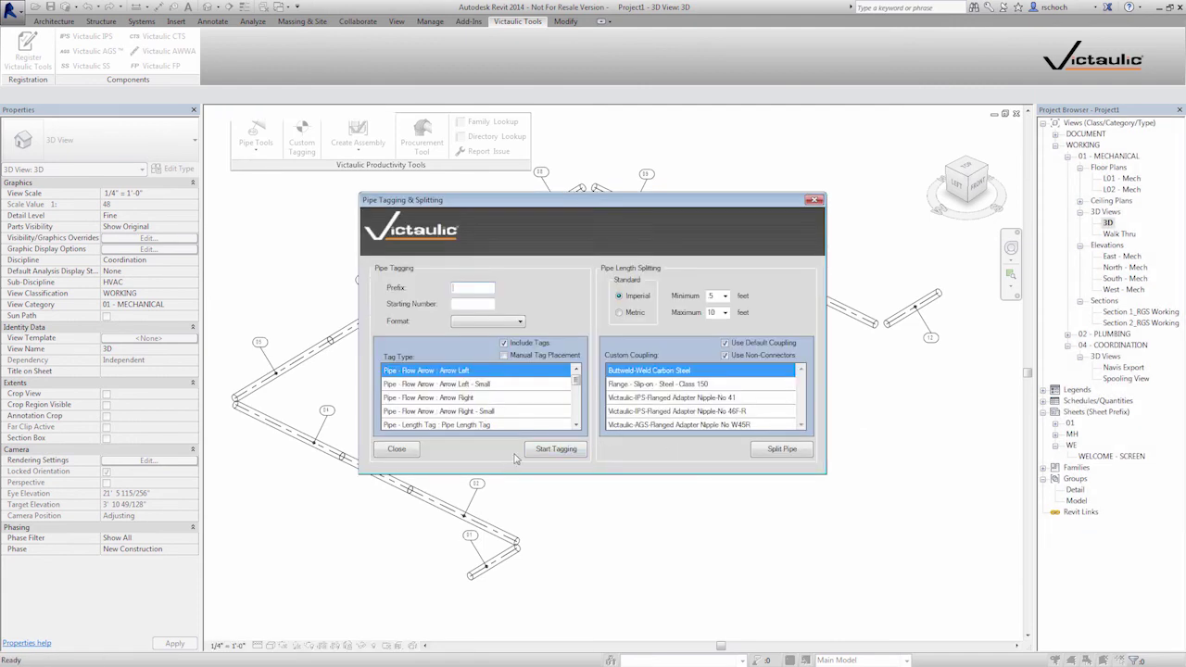
- Close the tagging dialog, then zoom and pan to select the pipe marked 05
left_click(397, 450)
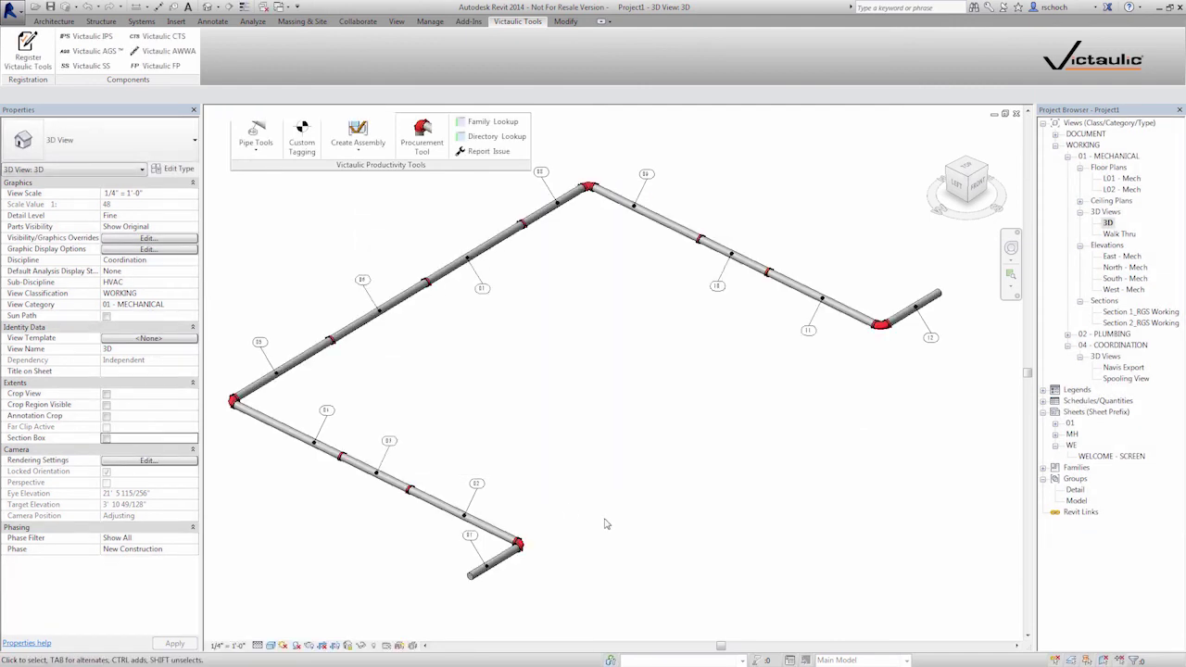
scroll(489, 556, "up", 2)
scroll(371, 417, "down", 2)
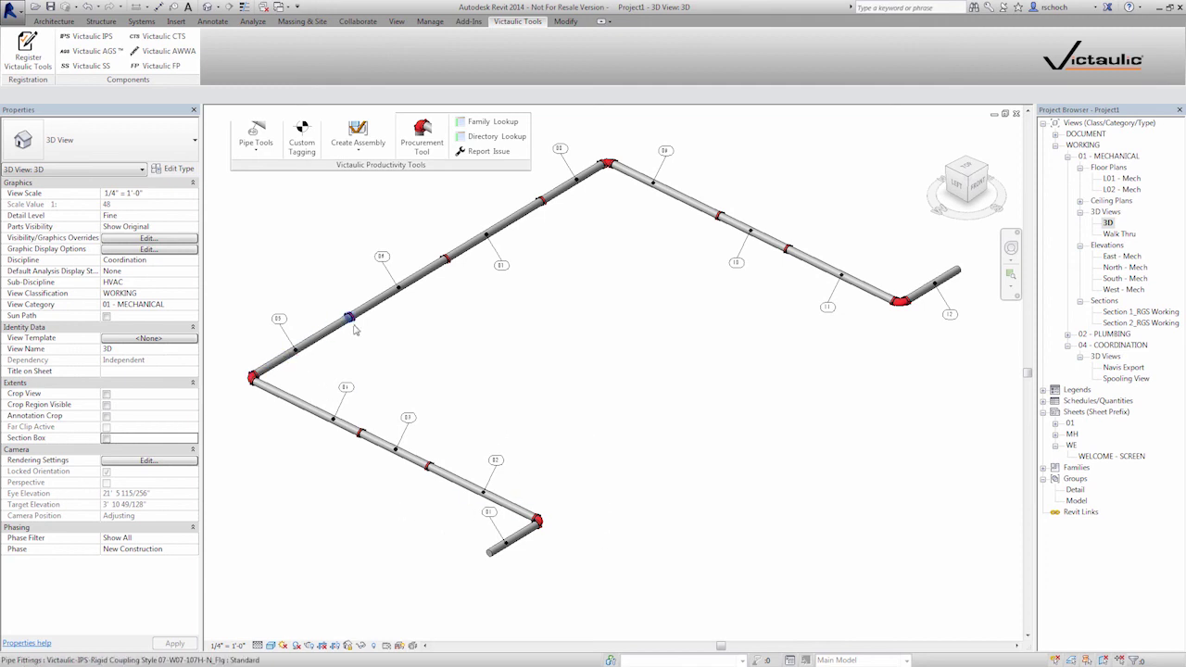
scroll(355, 330, "up", 5)
middle_click_drag(307, 326, 377, 359)
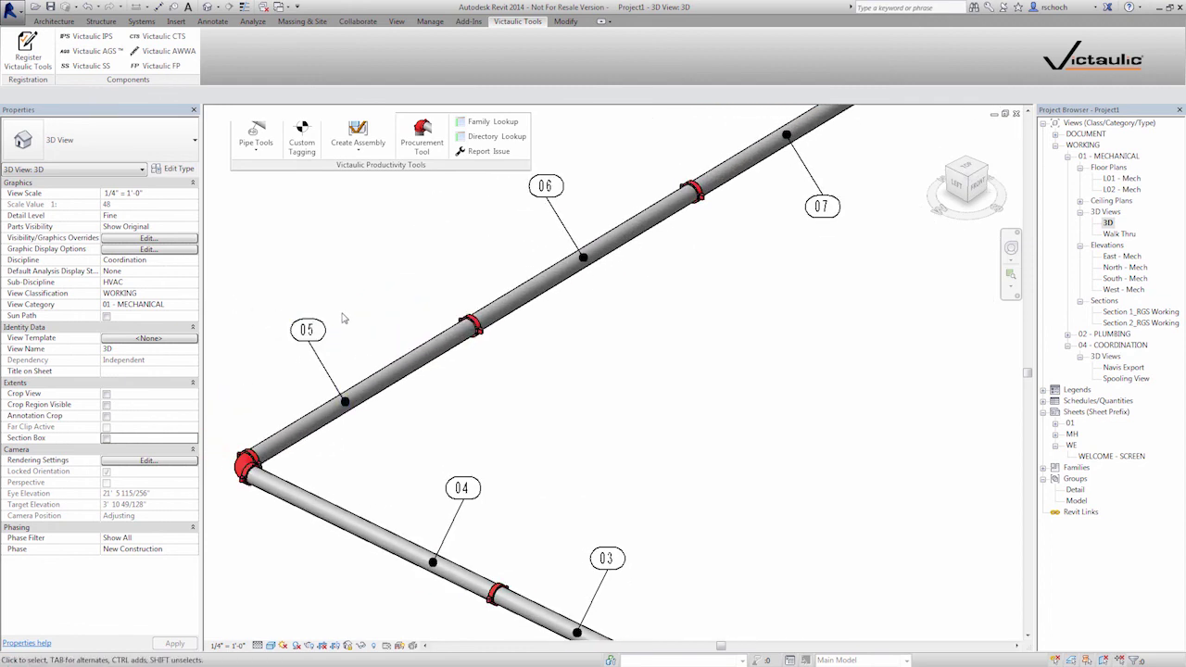
left_click(404, 362)
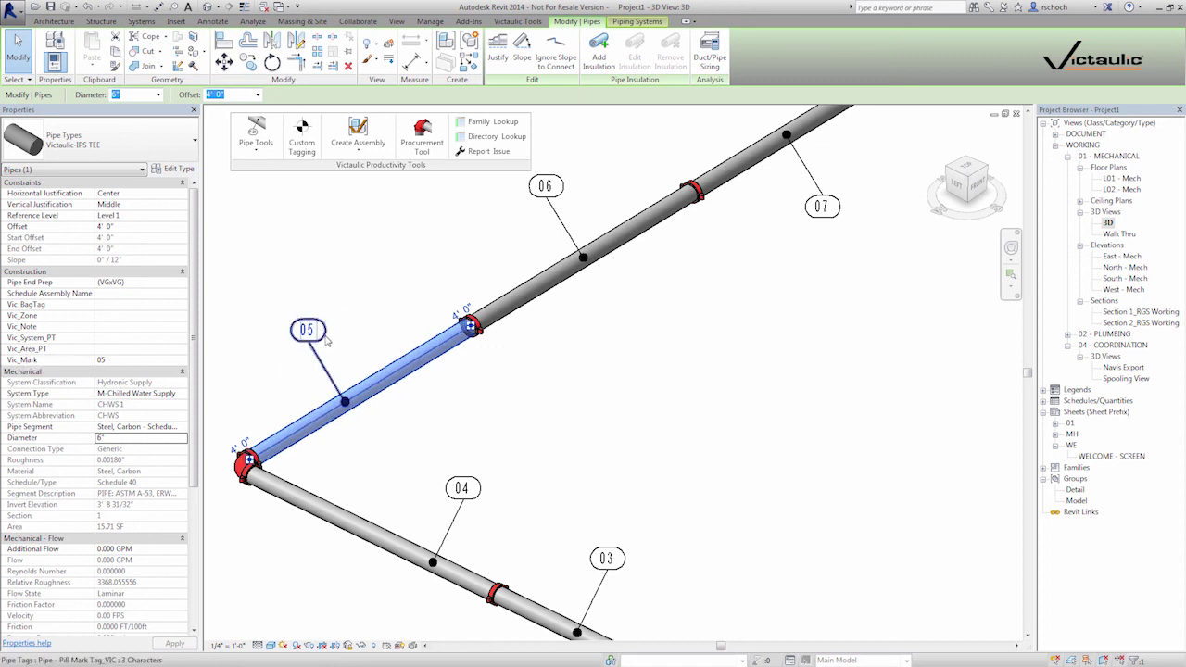
left_click(133, 361)
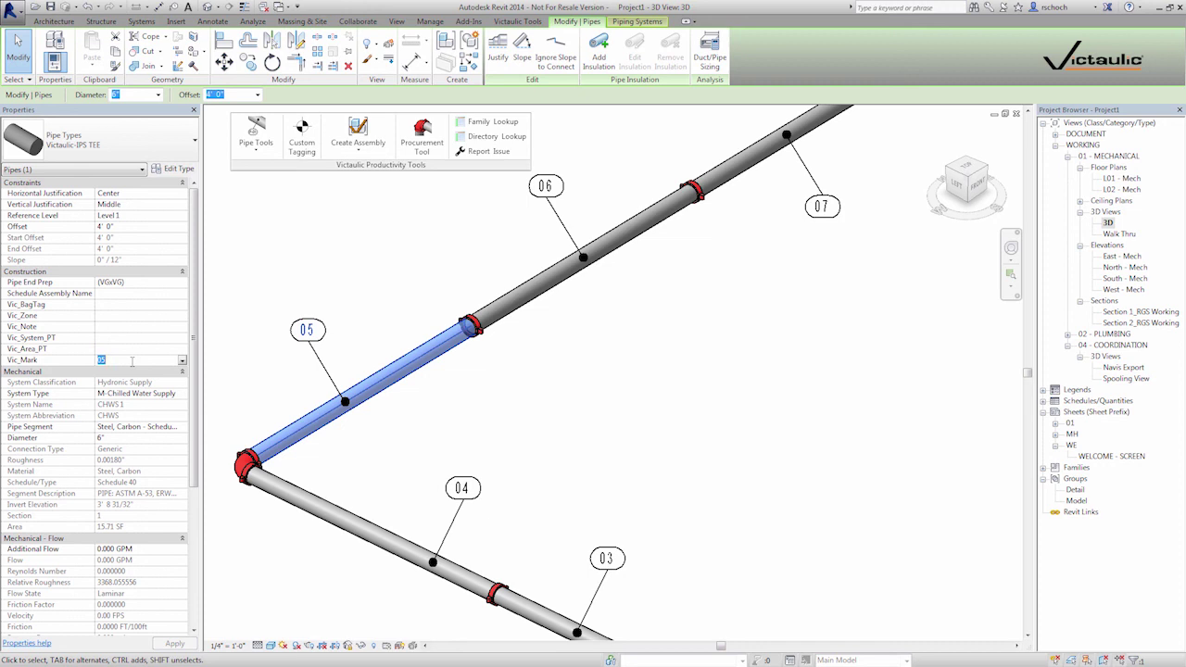
type("11")
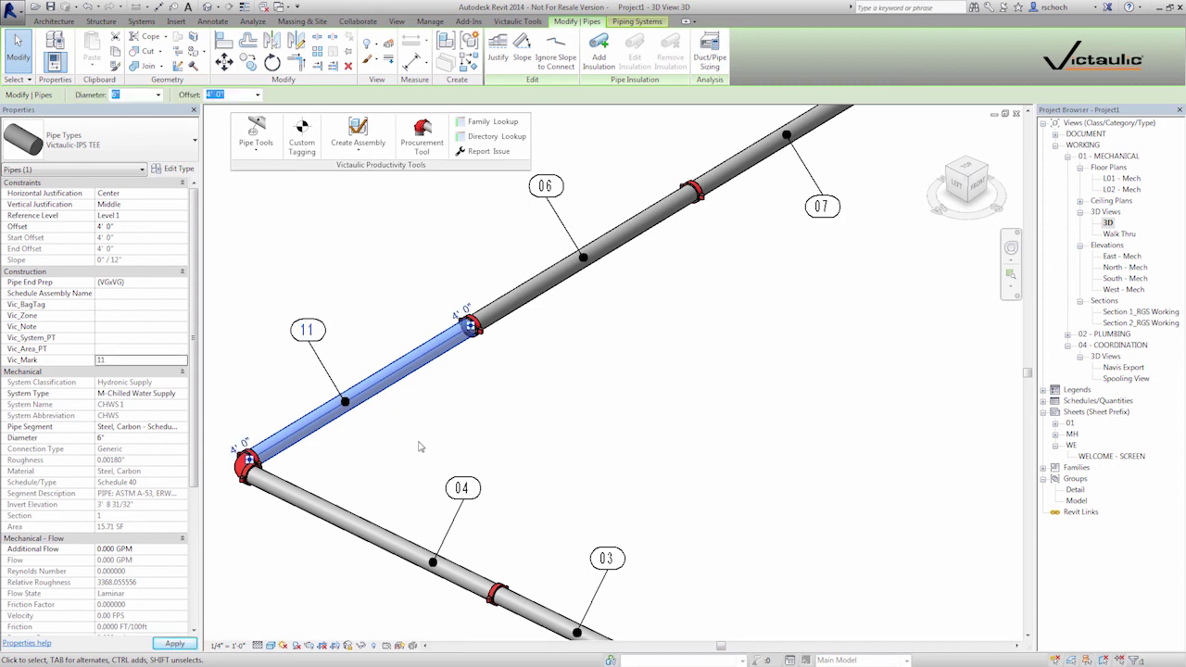
left_click(134, 360)
type("05")
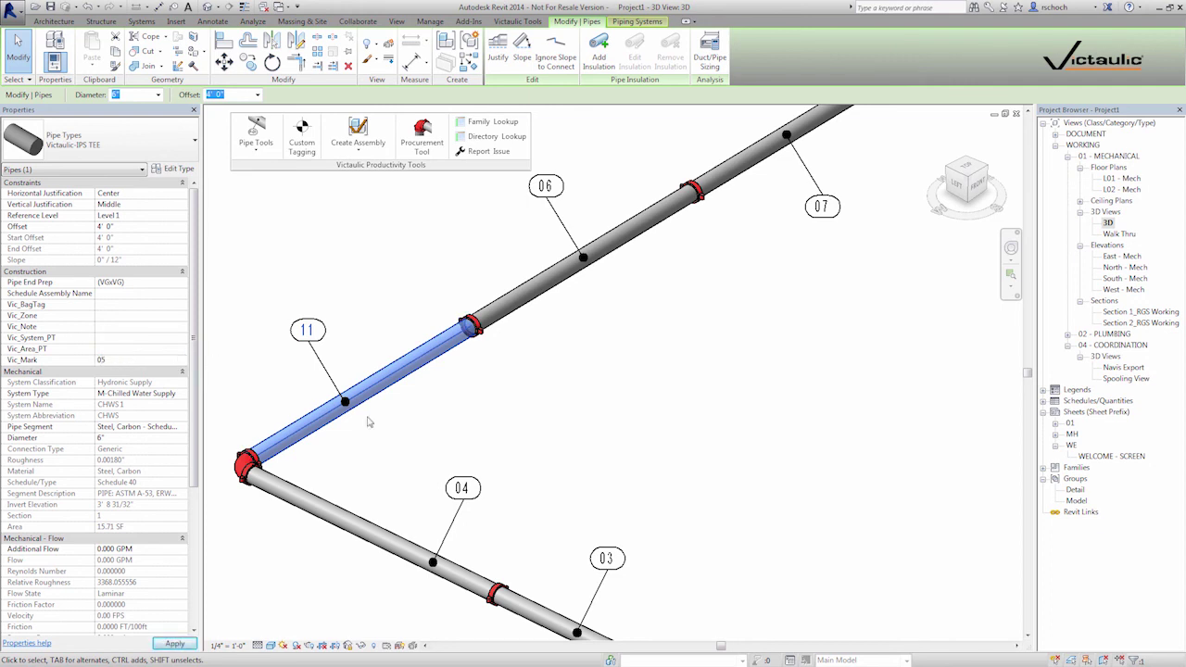
left_click(491, 477)
scroll(528, 331, "down", 6)
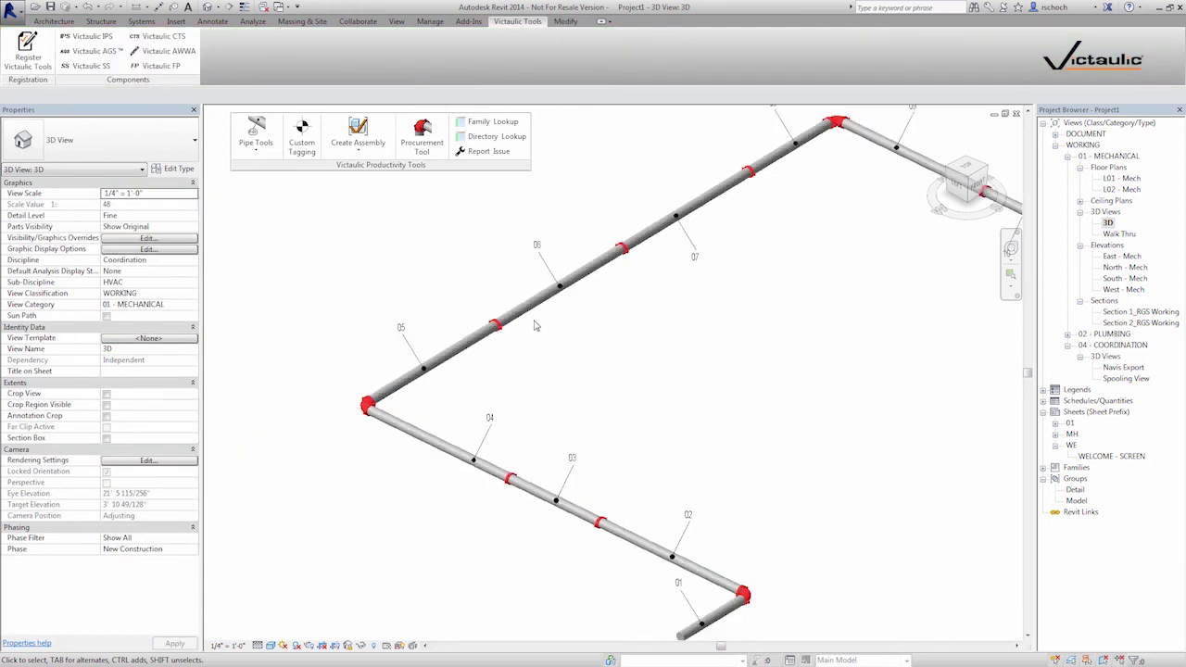